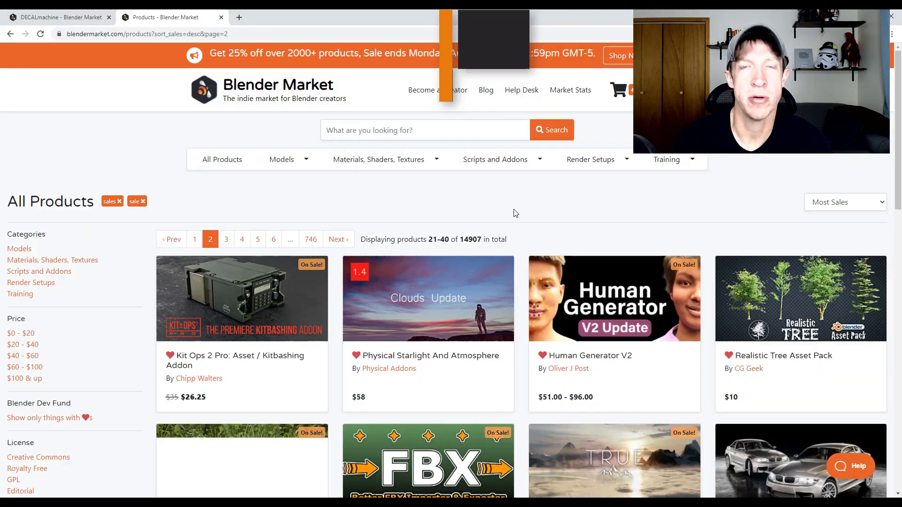
# Search Blender Market for 'decal machine'.
pyautogui.scroll(-4, 533, 213)
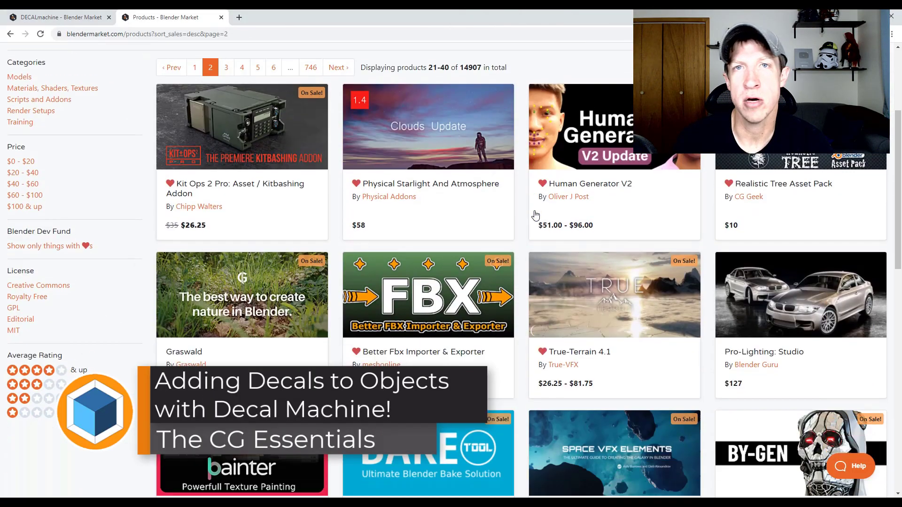
pyautogui.scroll(-10, 535, 212)
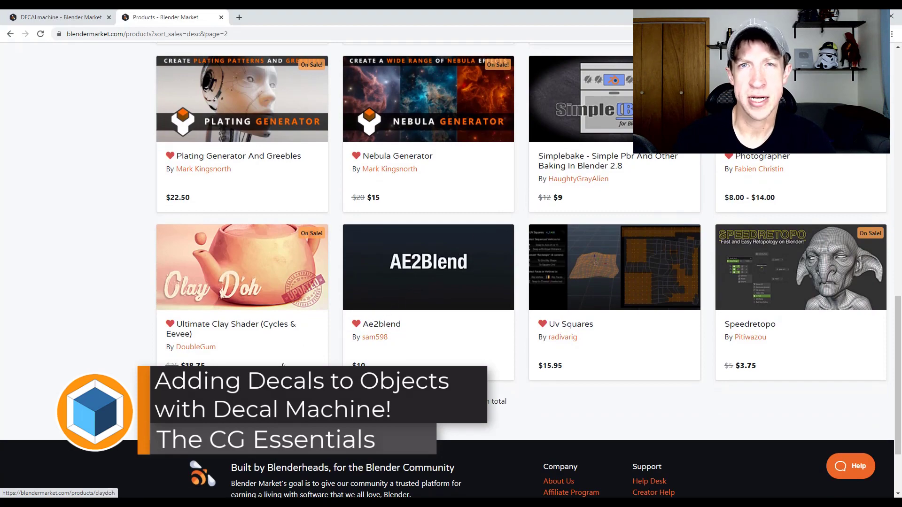
pyautogui.scroll(15, 348, 304)
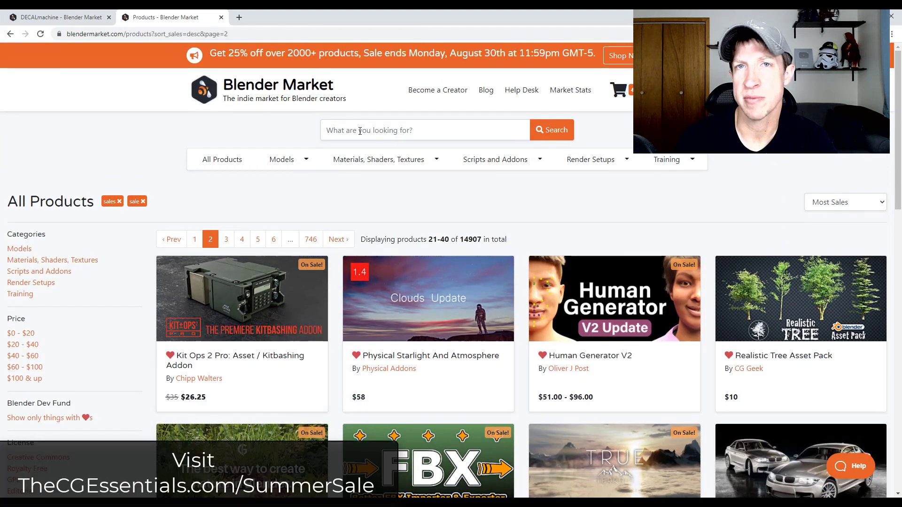
pyautogui.click(373, 134)
pyautogui.write('decal ma')
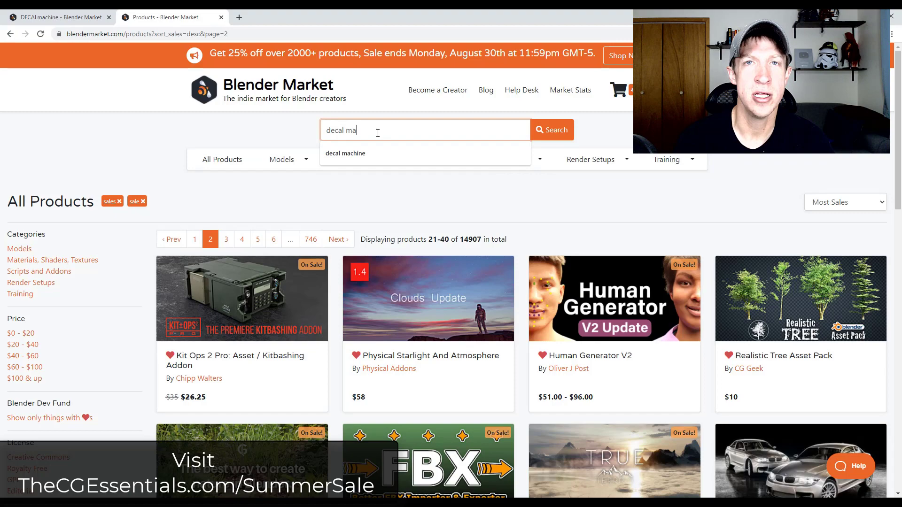
pyautogui.write('chine')
pyautogui.press('Return')
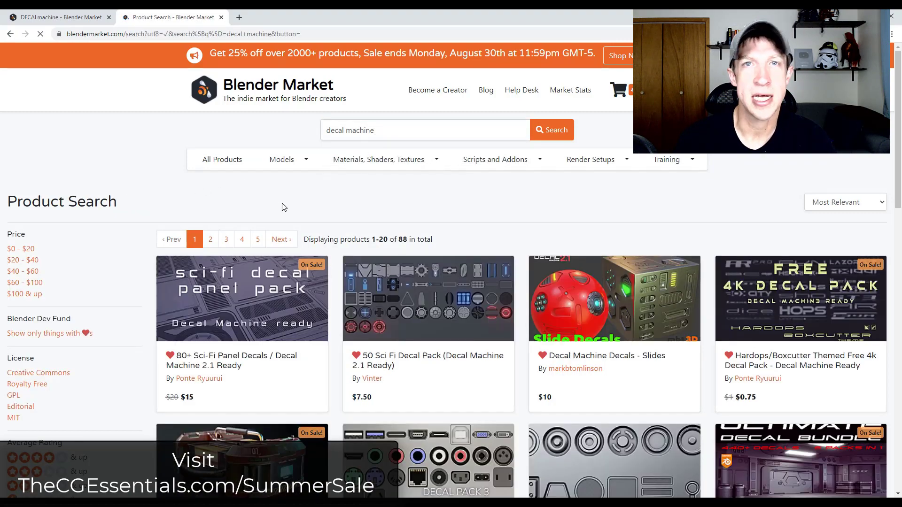
# Open the Decalmachine product card and scroll through its feature list.
pyautogui.scroll(-4, 286, 208)
pyautogui.scroll(-11, 298, 210)
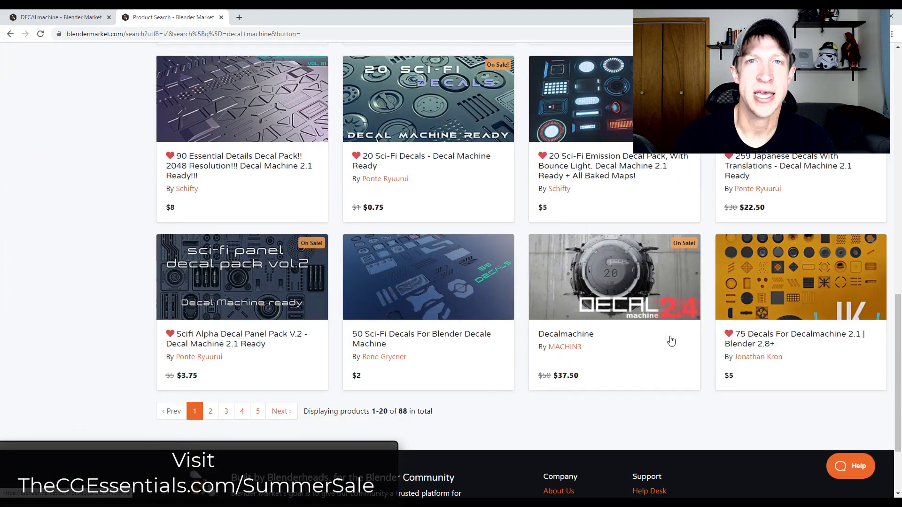
pyautogui.click(610, 282)
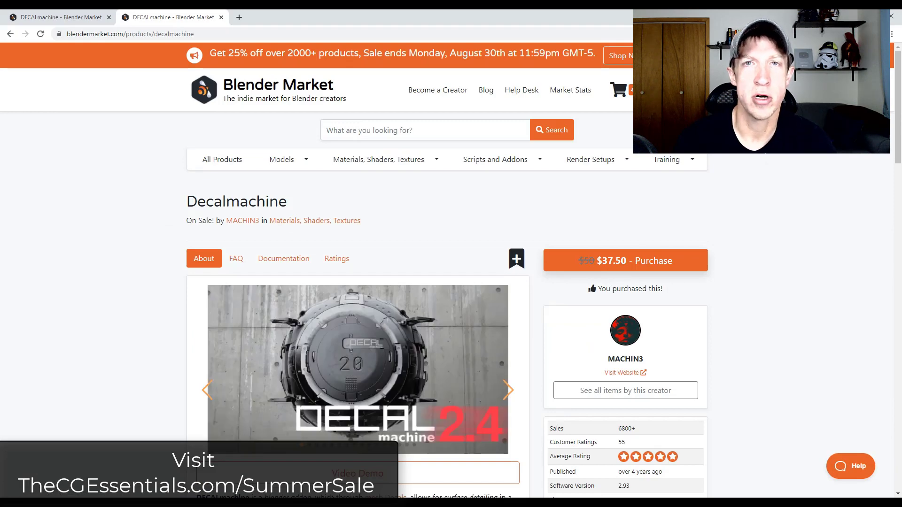
pyautogui.scroll(-3, 143, 261)
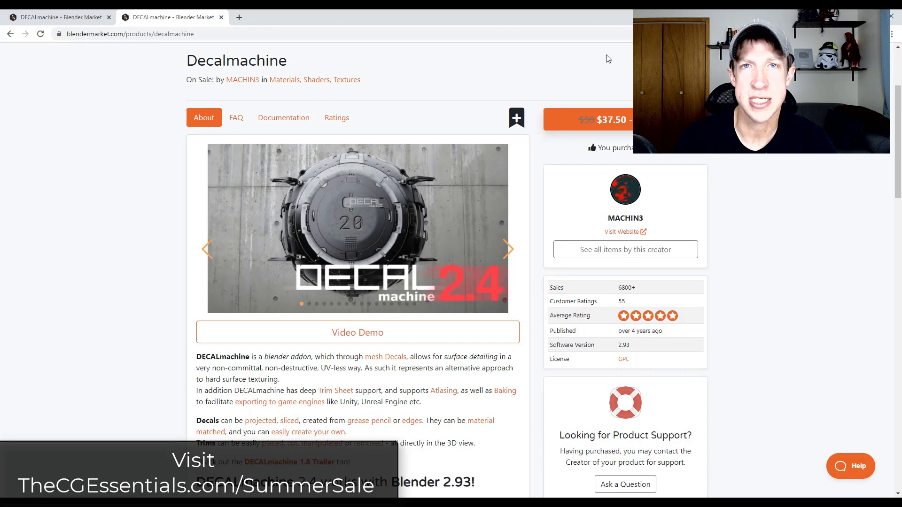
pyautogui.scroll(-15, 127, 277)
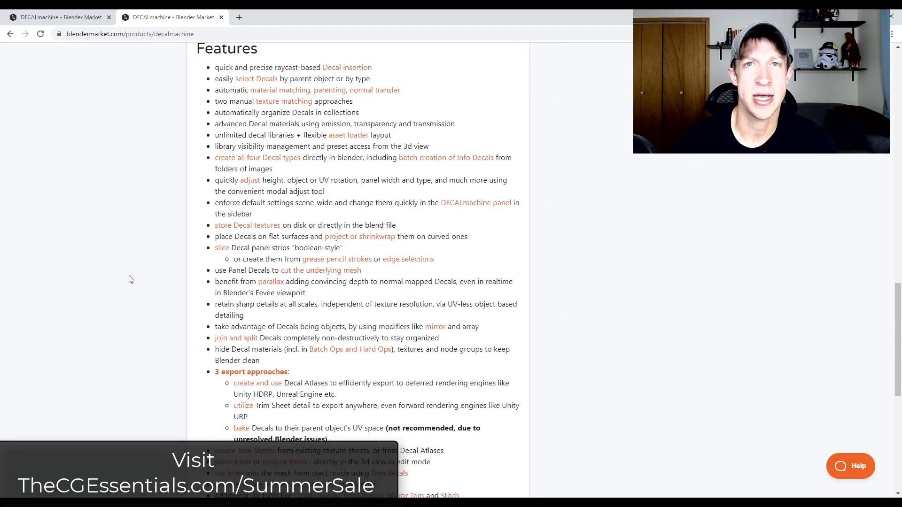
pyautogui.scroll(-8, 131, 280)
pyautogui.scroll(15, 132, 280)
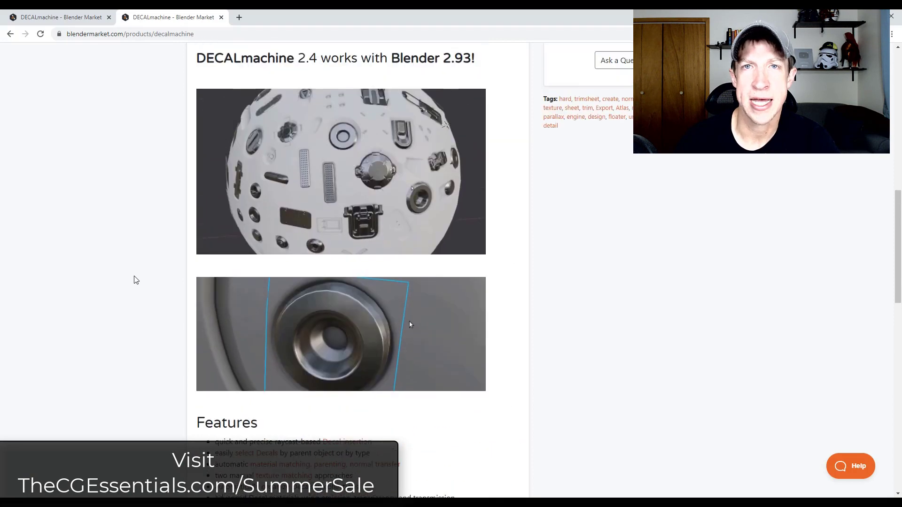
pyautogui.scroll(3, 145, 231)
pyautogui.scroll(-2, 146, 235)
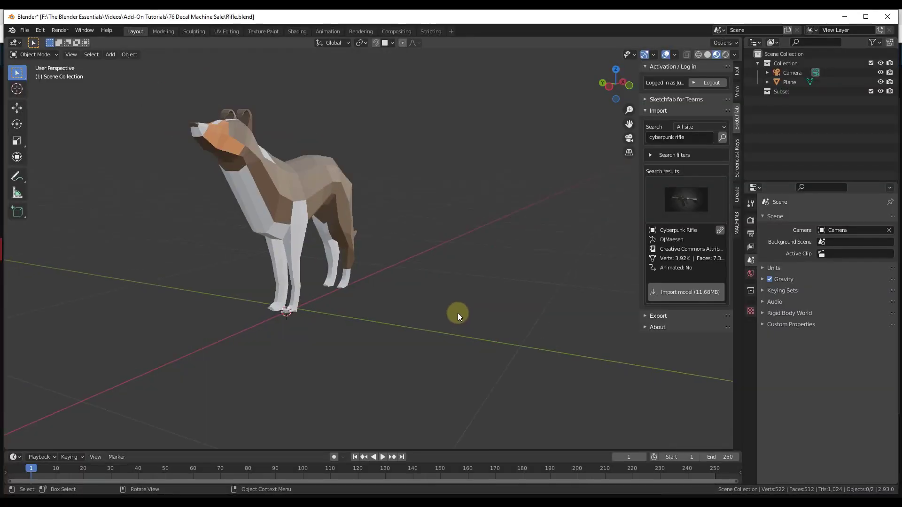
pyautogui.scroll(2, 457, 313)
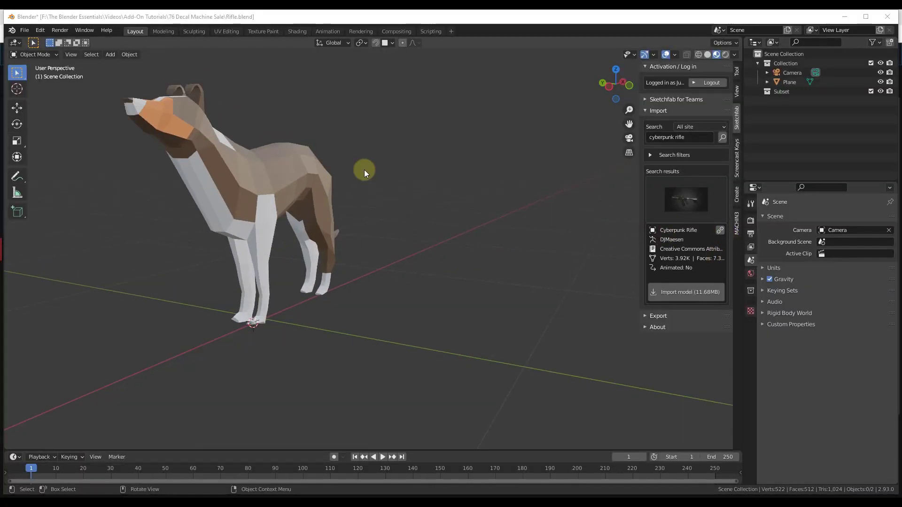
pyautogui.click(720, 230)
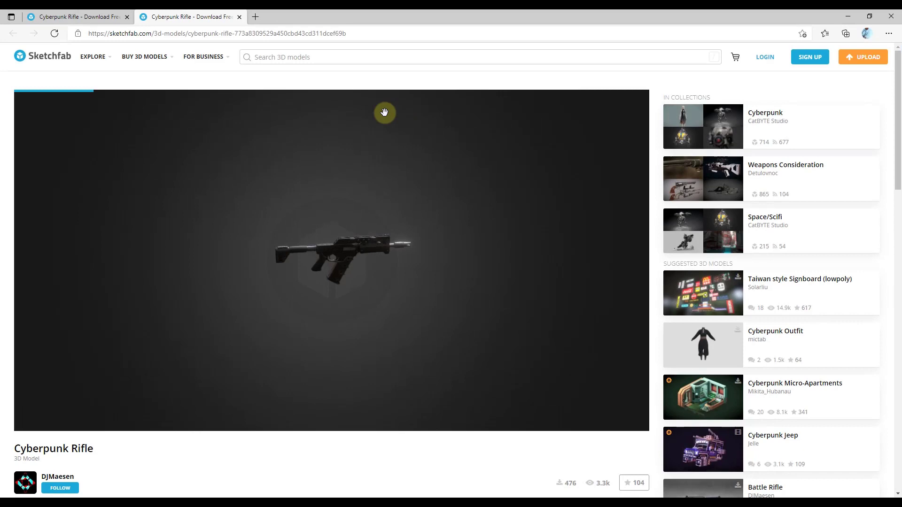
pyautogui.moveTo(243, 244); pyautogui.dragTo(311, 311)
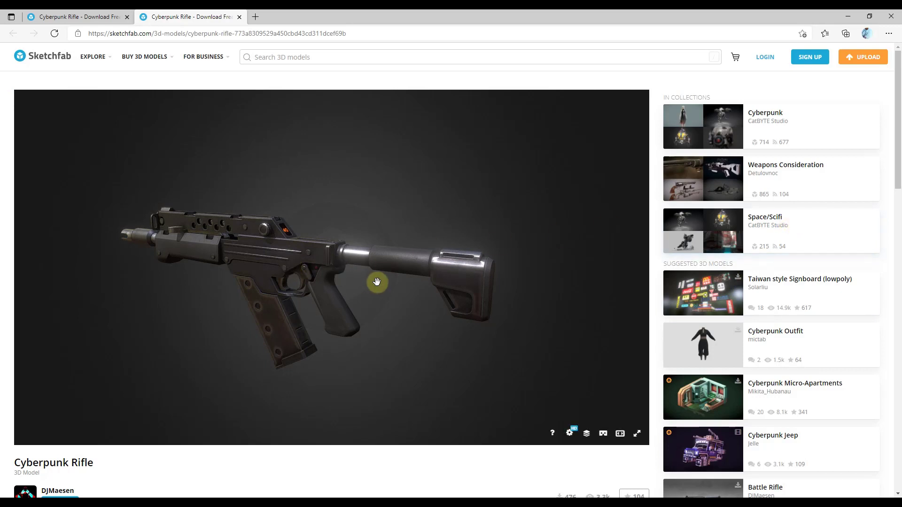
pyautogui.scroll(3, 286, 270)
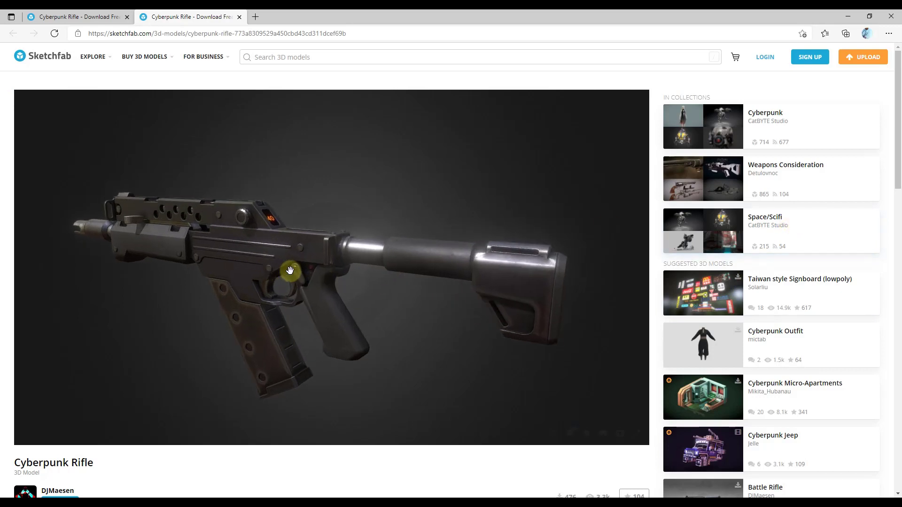
pyautogui.scroll(-3, 871, 237)
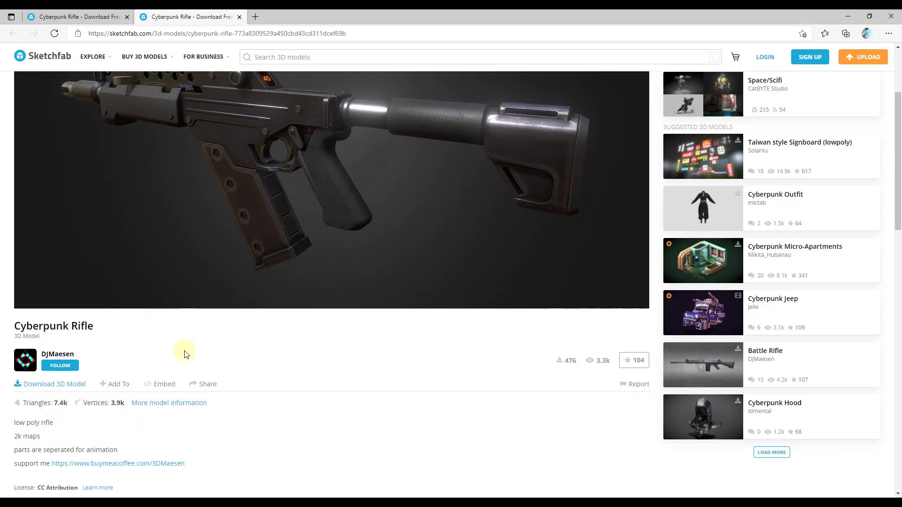
pyautogui.scroll(-2, 80, 422)
pyautogui.scroll(3, 98, 423)
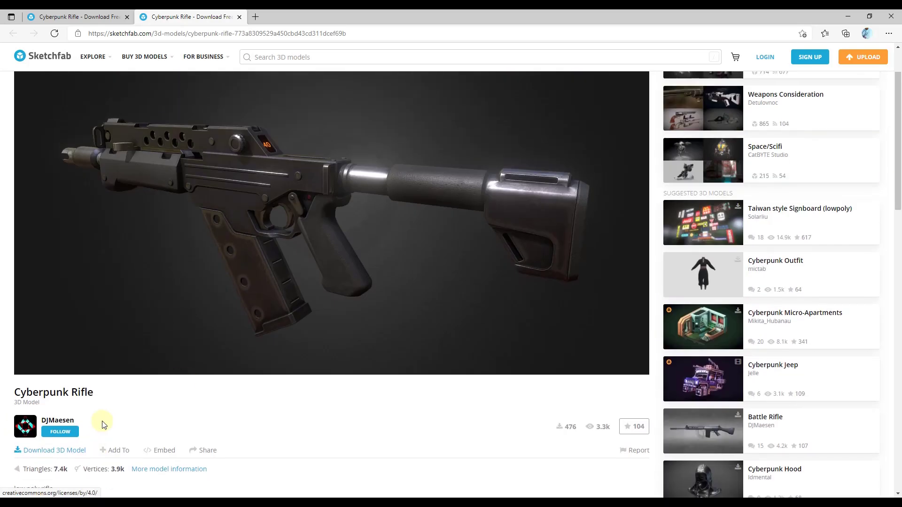
pyautogui.moveTo(436, 207)
pyautogui.mouseDown()
pyautogui.moveTo(308, 217)
pyautogui.moveTo(336, 206)
pyautogui.moveTo(449, 203)
pyautogui.mouseUp()
pyautogui.scroll(10, 241, 191)
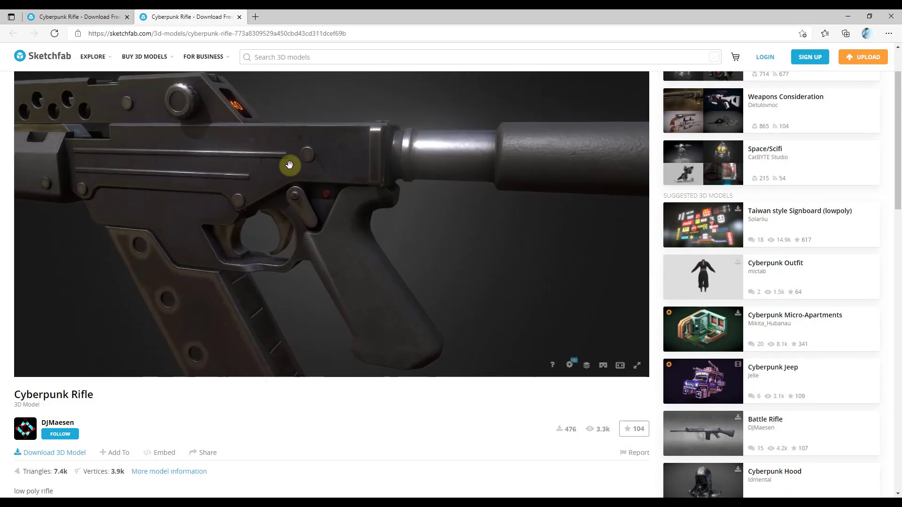
pyautogui.scroll(-6, 362, 217)
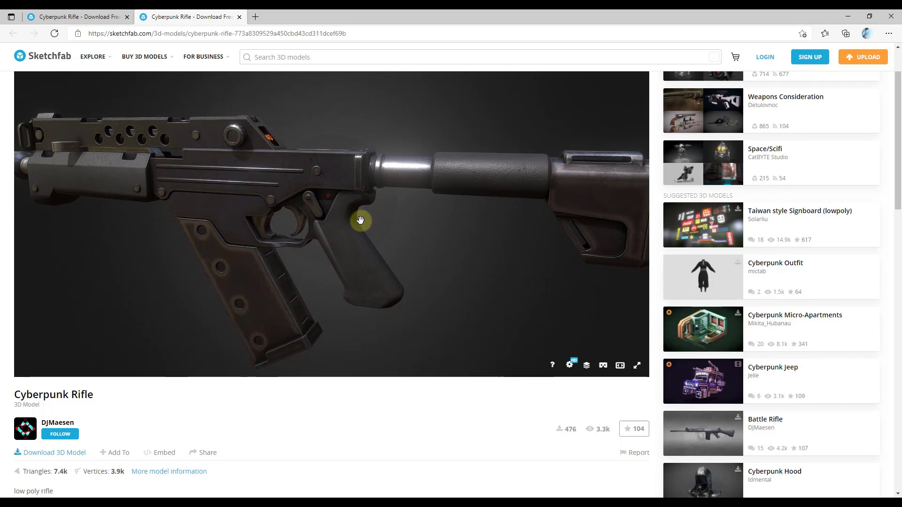
pyautogui.scroll(-5, 422, 213)
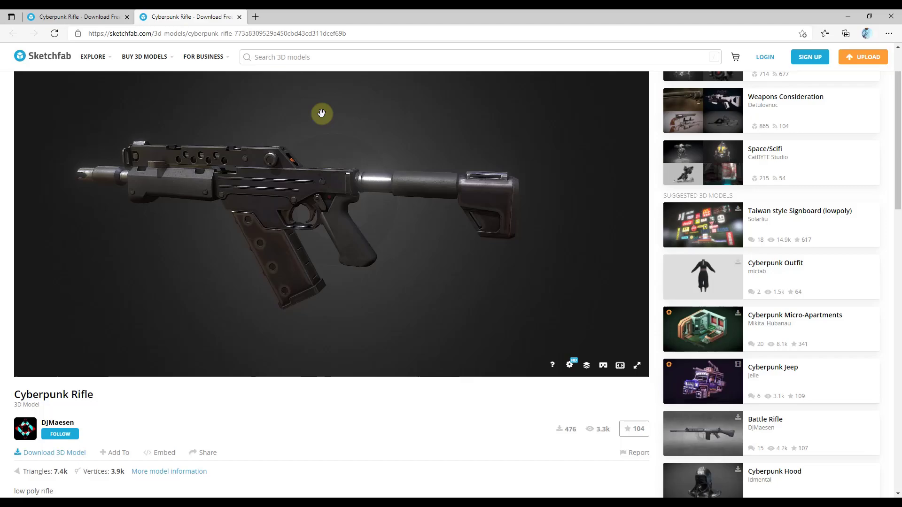
# Import the Cyberpunk Rifle from the Sketchfab add-on panel and zoom to frame it.
pyautogui.click(844, 15)
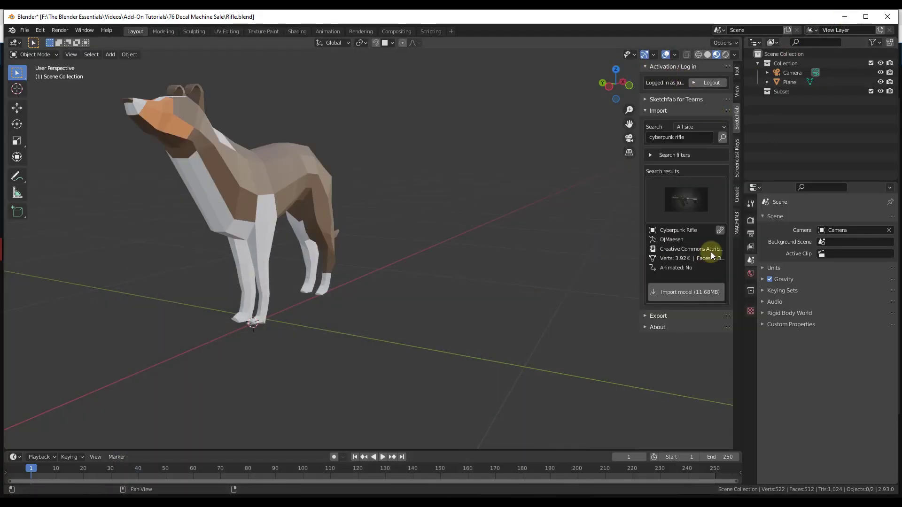
pyautogui.click(681, 292)
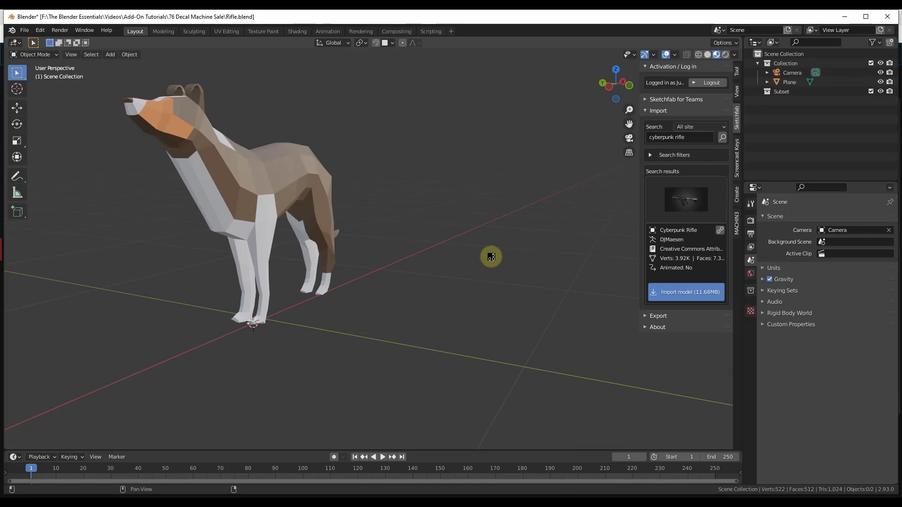
pyautogui.scroll(-5, 476, 264)
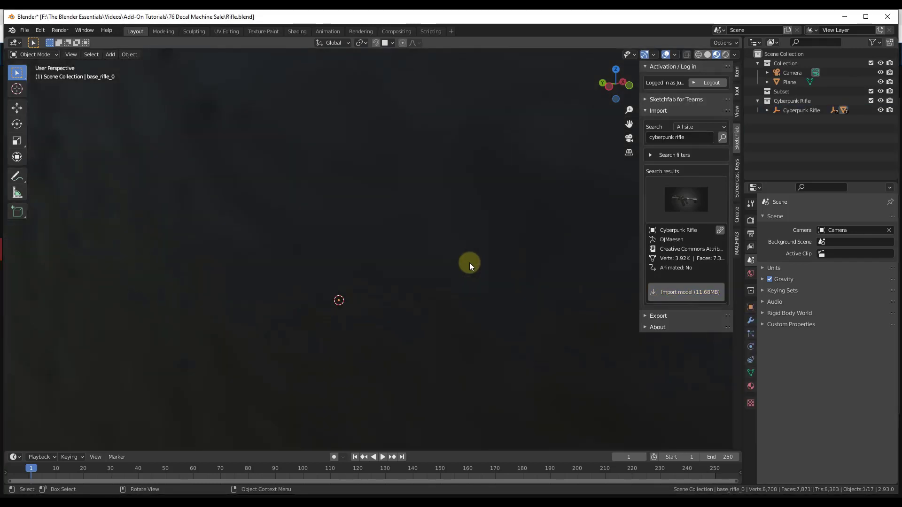
pyautogui.scroll(-8, 422, 255)
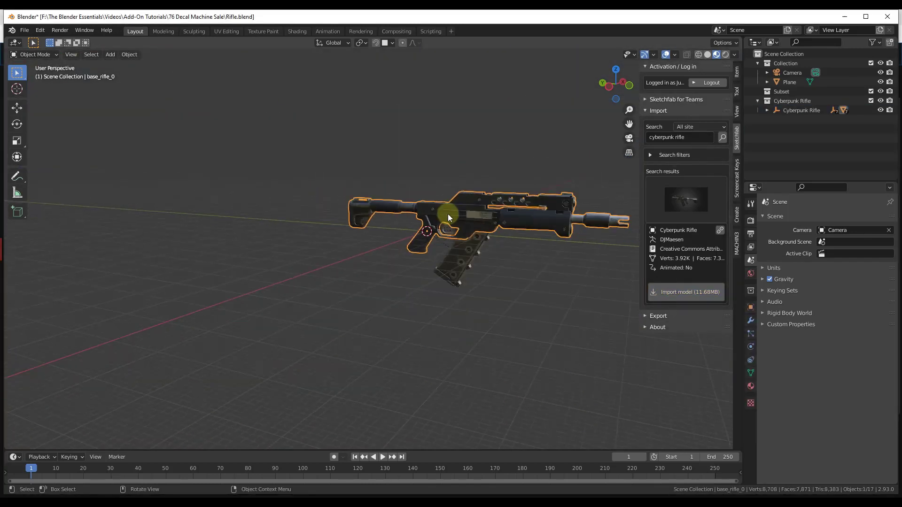
pyautogui.scroll(2, 557, 216)
pyautogui.scroll(-3, 557, 216)
pyautogui.scroll(2, 488, 210)
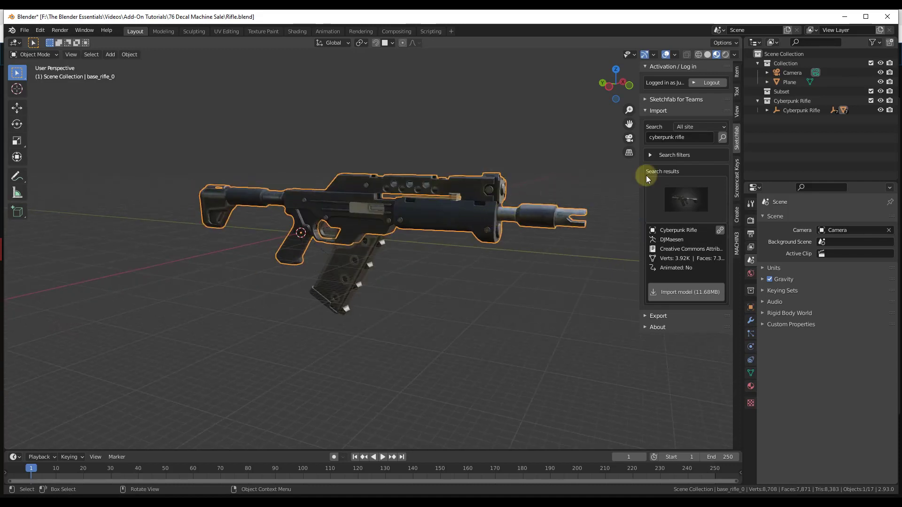
# Select the whole rifle hierarchy and scale it to 0.856.
pyautogui.rightClick(804, 109)
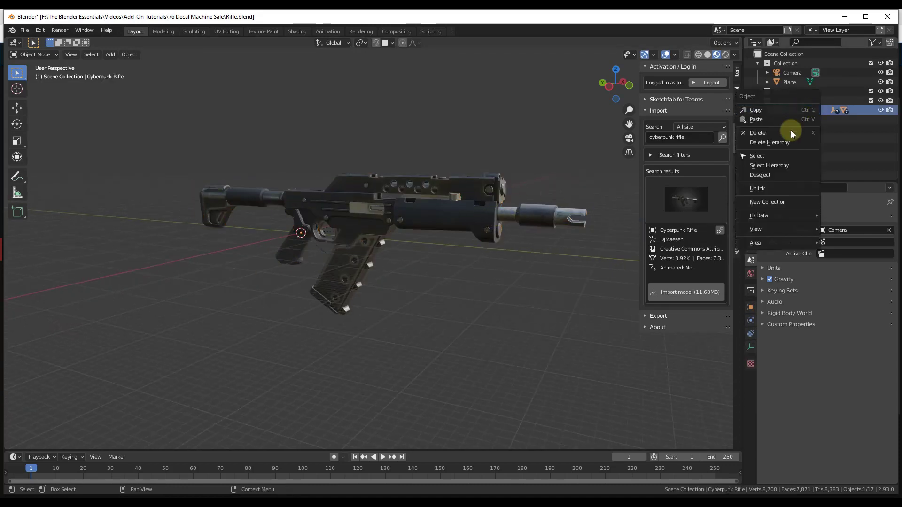
pyautogui.click(769, 165)
pyautogui.press('s')
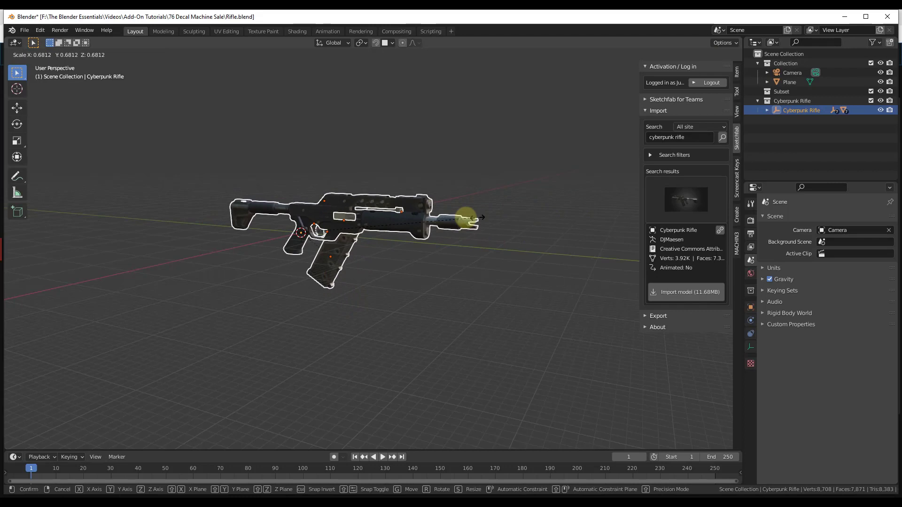
pyautogui.click(308, 229)
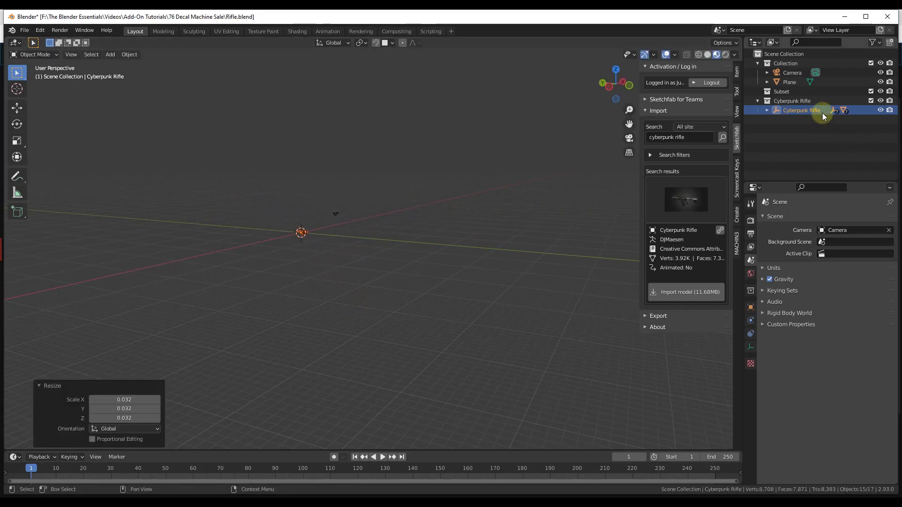
pyautogui.scroll(6, 263, 217)
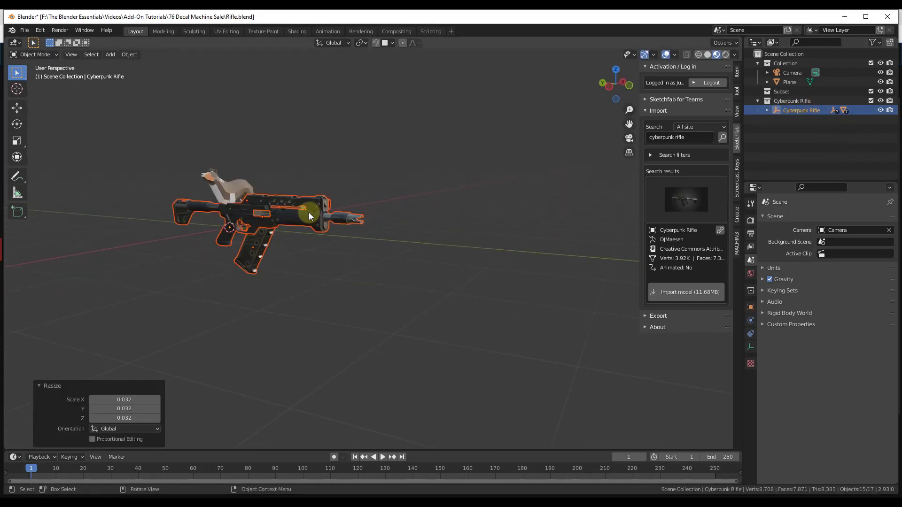
pyautogui.scroll(4, 308, 212)
pyautogui.press('s')
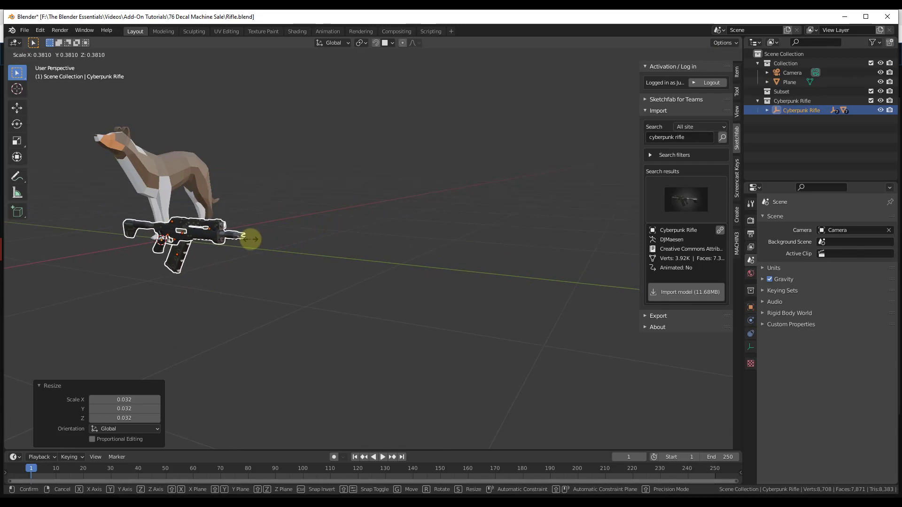
pyautogui.click(243, 237)
pyautogui.moveTo(242, 238); pyautogui.dragTo(170, 232, button='middle')
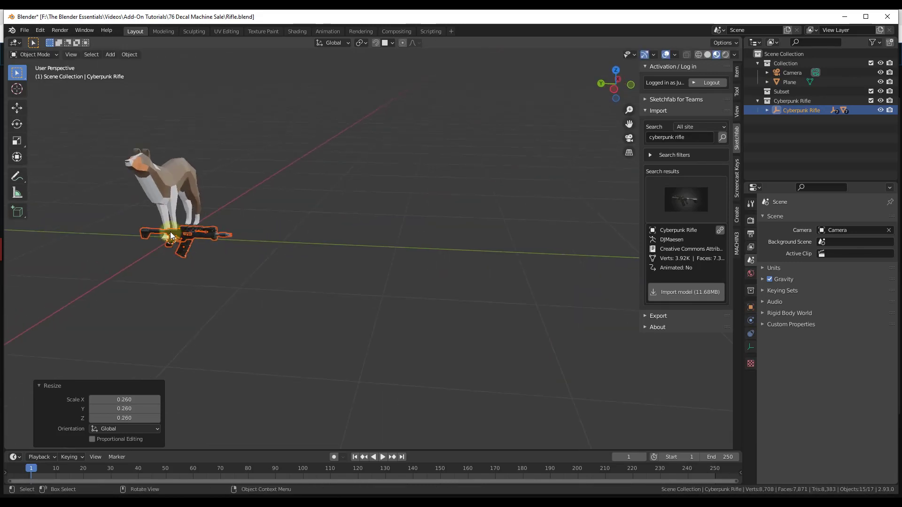
pyautogui.scroll(3, 258, 235)
pyautogui.press('s')
pyautogui.click(260, 236)
# Rotate the rifle −90° about the Z axis.
pyautogui.press('r')
pyautogui.press('z')
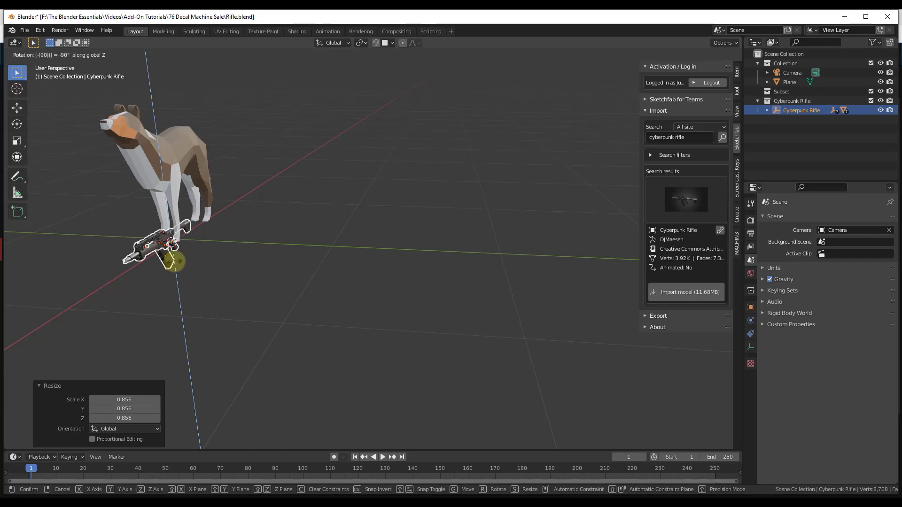
pyautogui.keyDown('ctrl'); pyautogui.click(174, 261); pyautogui.keyUp('ctrl')
pyautogui.click(737, 178)
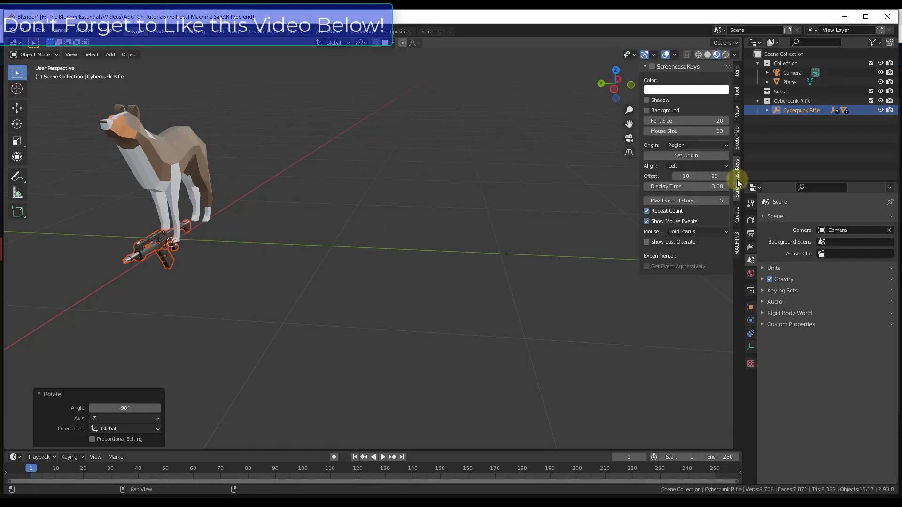
# Reselect the rifle hierarchy, shift it along Y and raise it 0.25 m on Z.
pyautogui.click(201, 335)
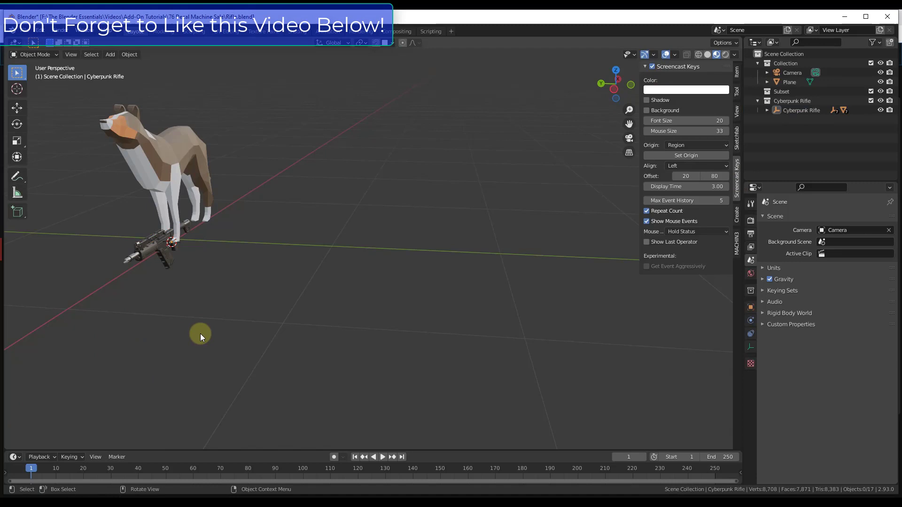
pyautogui.click(154, 248)
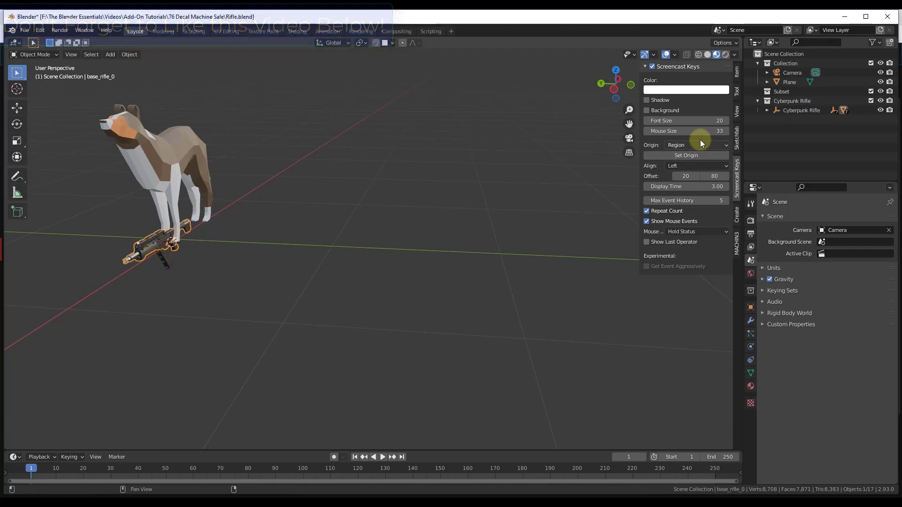
pyautogui.click(163, 257)
pyautogui.rightClick(801, 114)
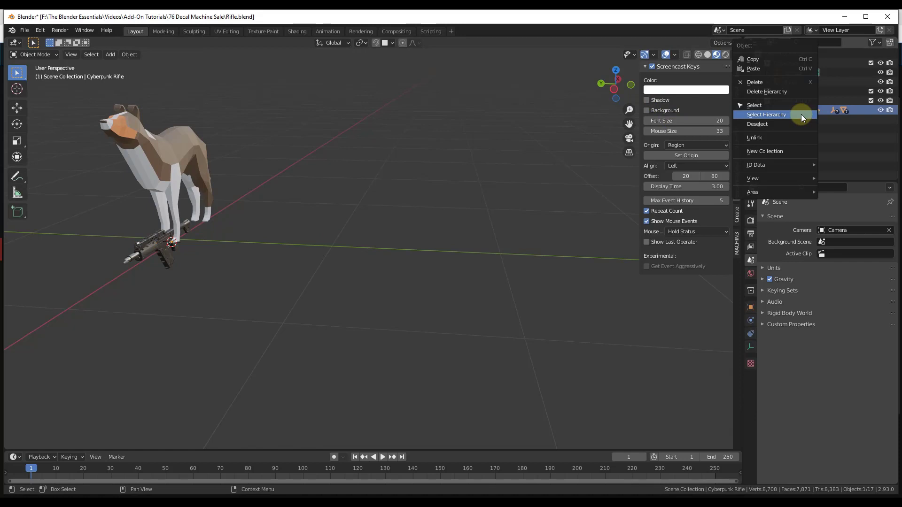
pyautogui.click(762, 107)
pyautogui.press('g')
pyautogui.moveTo(508, 206); pyautogui.dragTo(280, 230, button='middle')
pyautogui.click(383, 226)
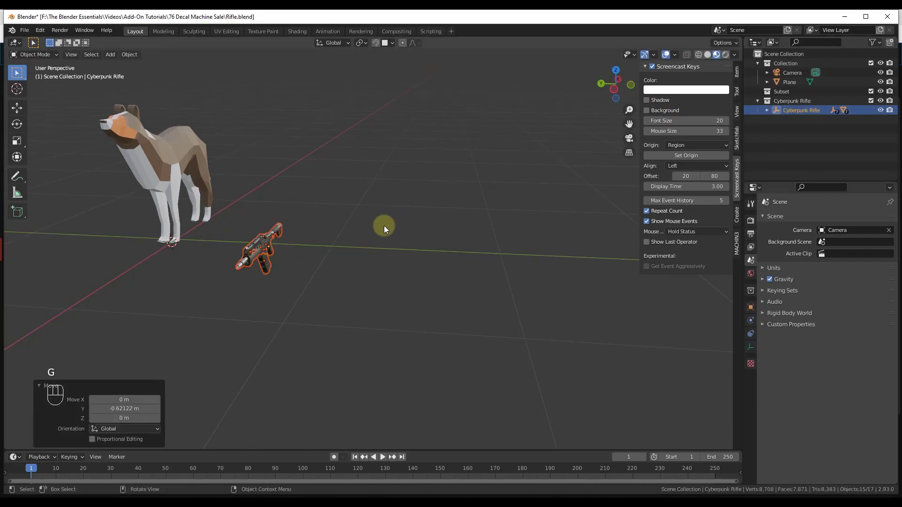
pyautogui.press('g')
pyautogui.moveTo(382, 225); pyautogui.dragTo(394, 189, button='middle')
pyautogui.click(395, 188)
# Slide the rifle's bolt part along X, then box-select all the rifle's parts.
pyautogui.scroll(6, 210, 183)
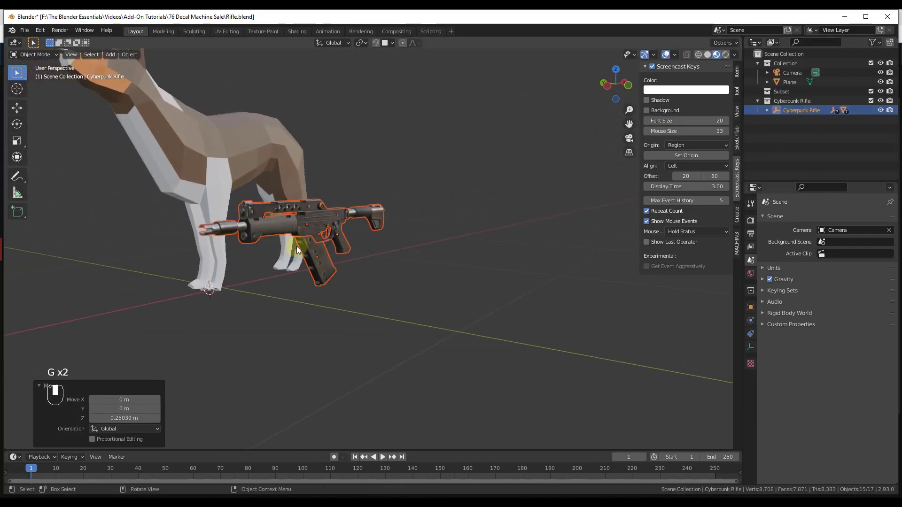
pyautogui.scroll(-5, 363, 264)
pyautogui.moveTo(362, 263); pyautogui.dragTo(373, 238, button='middle')
pyautogui.scroll(5, 309, 275)
pyautogui.scroll(6, 326, 212)
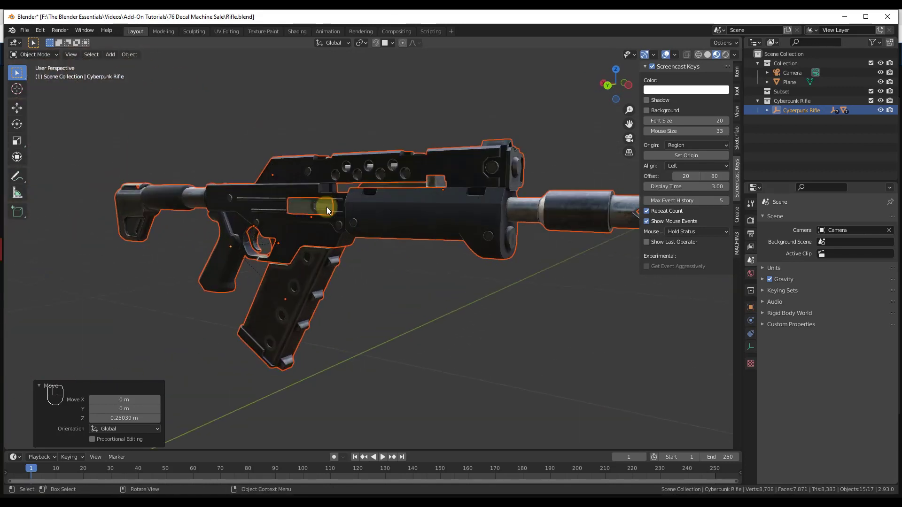
pyautogui.click(349, 216)
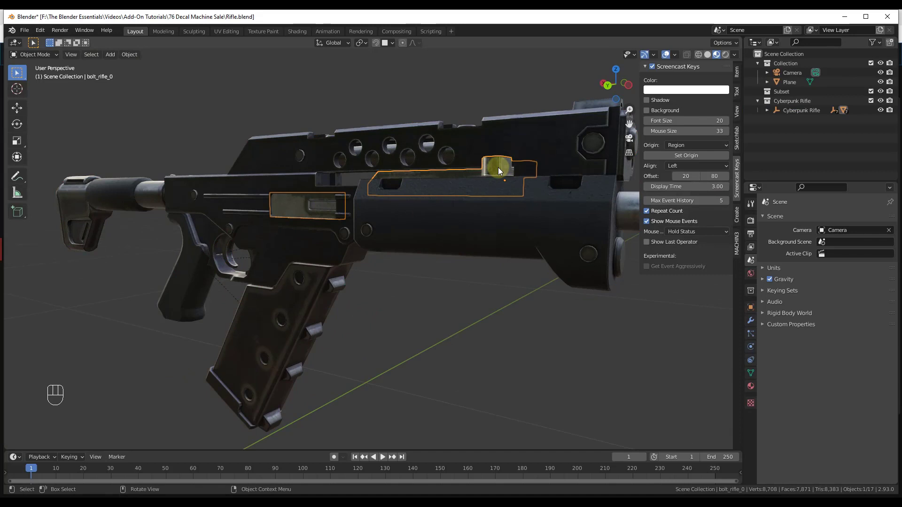
pyautogui.press('g')
pyautogui.press('x')
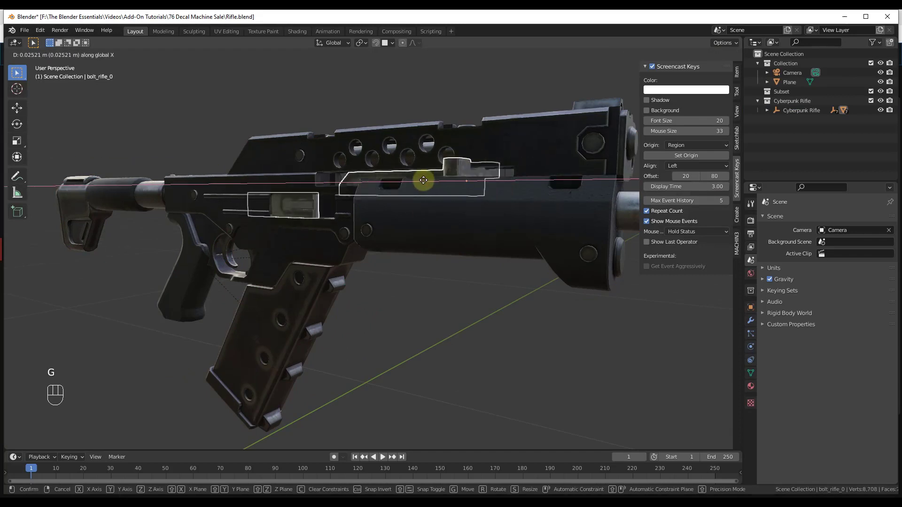
pyautogui.click(416, 194)
pyautogui.moveTo(416, 195); pyautogui.dragTo(419, 176, button='middle')
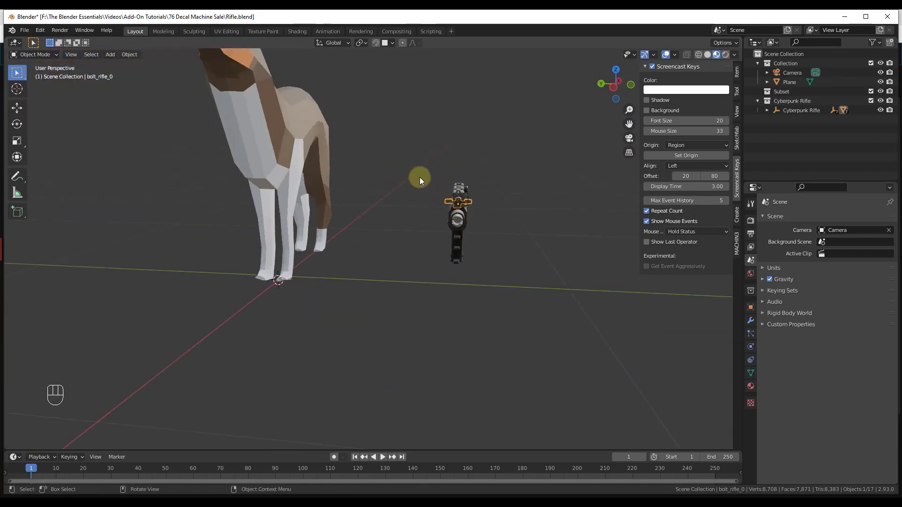
pyautogui.moveTo(409, 142); pyautogui.dragTo(528, 332)
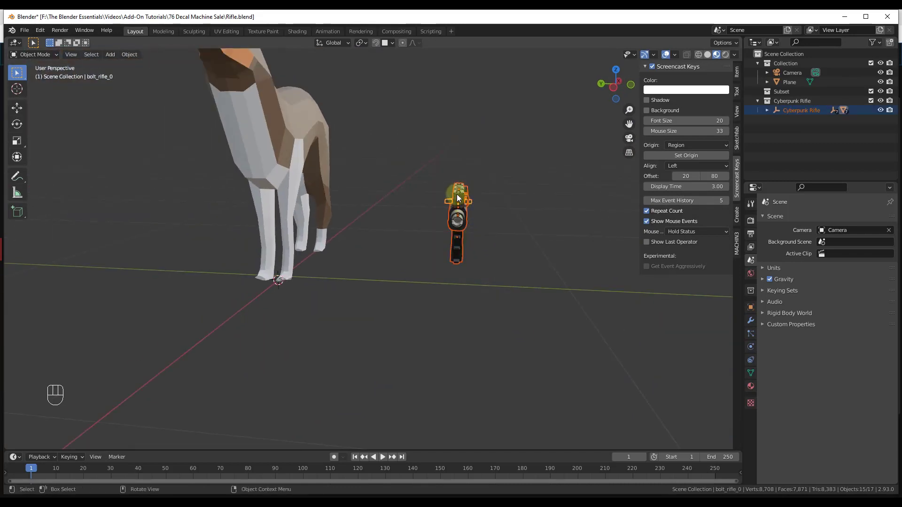
# Merge the selected rifle parts into one object with Object > Join from F3 search.
pyautogui.press('F3')
pyautogui.write('ji')
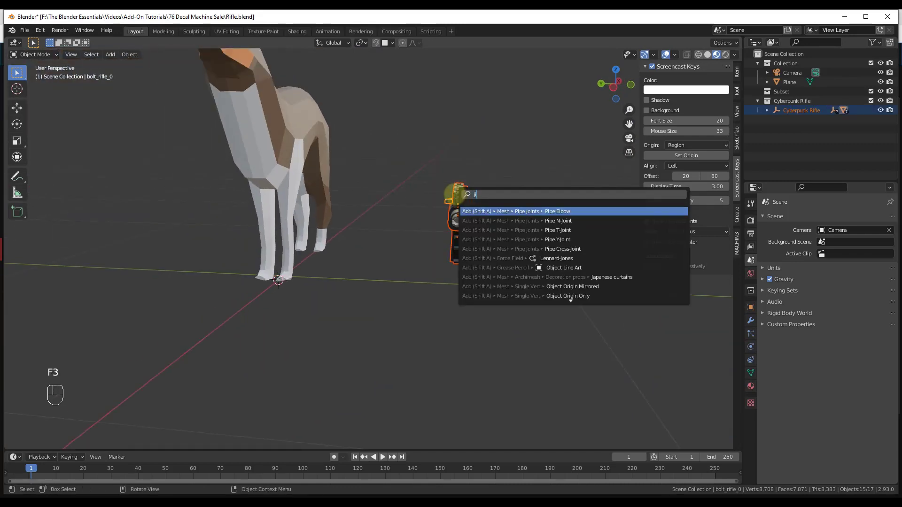
pyautogui.press('BackSpace')
pyautogui.write('oi')
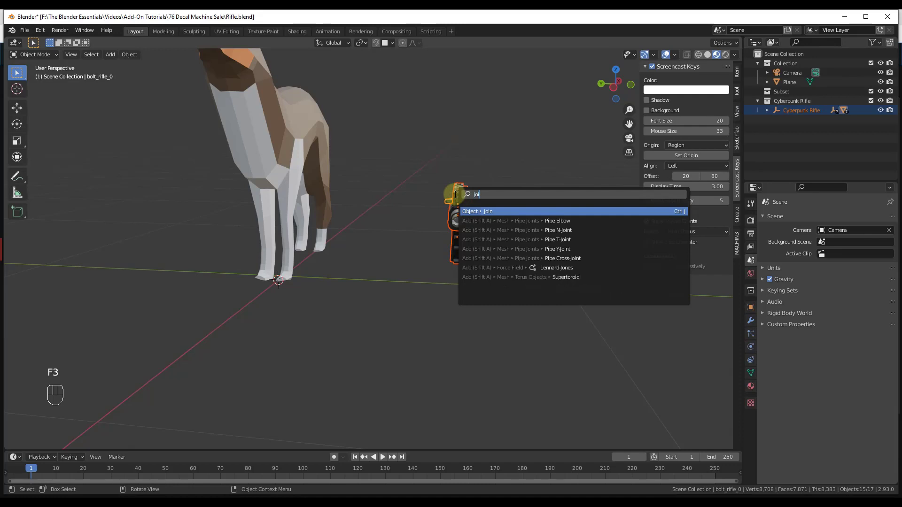
pyautogui.click(499, 211)
pyautogui.moveTo(493, 232); pyautogui.dragTo(461, 217, button='middle')
pyautogui.scroll(5, 511, 232)
pyautogui.moveTo(511, 232)
pyautogui.mouseDown(button='middle')
pyautogui.moveTo(383, 224)
pyautogui.moveTo(466, 222)
pyautogui.moveTo(500, 232)
pyautogui.mouseUp(button='middle')
pyautogui.scroll(6, 500, 232)
pyautogui.moveTo(455, 201); pyautogui.dragTo(438, 200, button='middle')
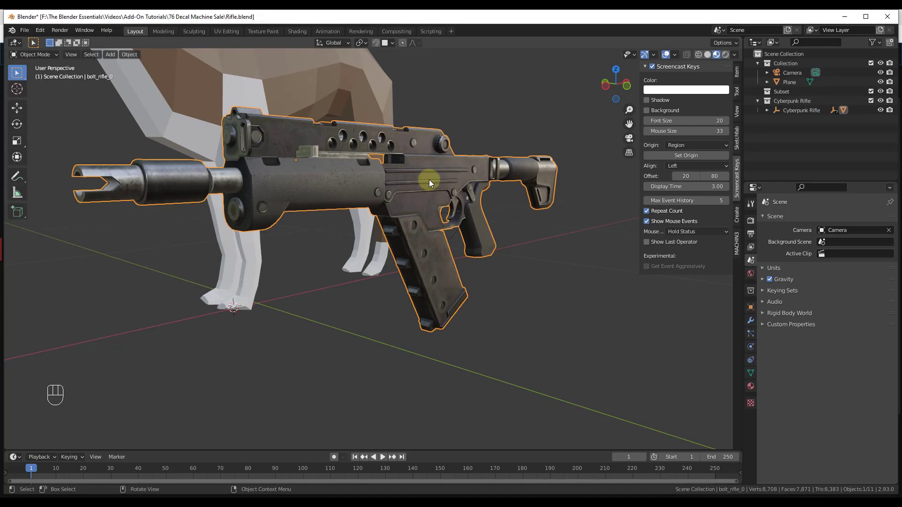
pyautogui.click(41, 30)
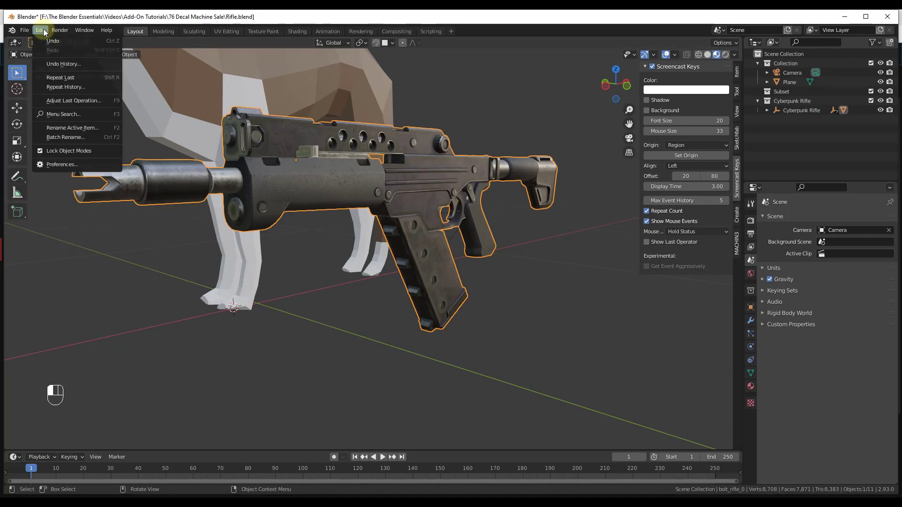
pyautogui.click(61, 164)
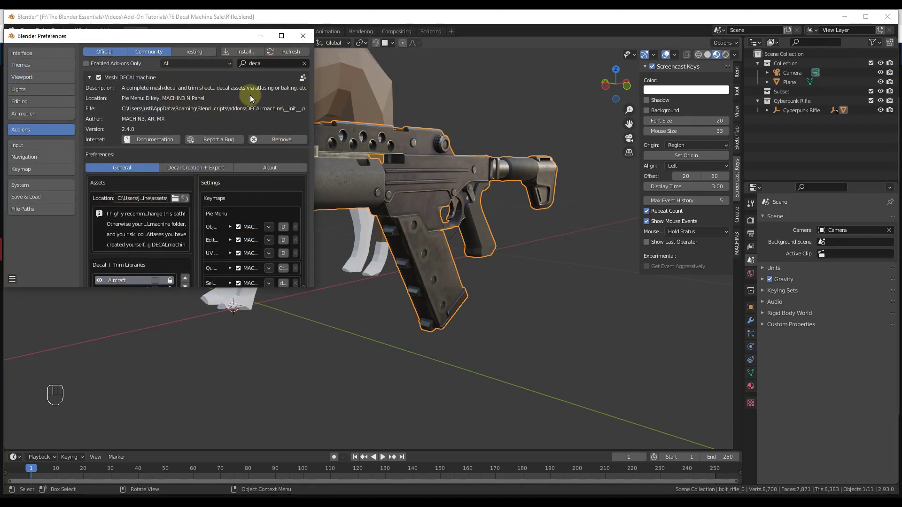
pyautogui.doubleClick(90, 79)
pyautogui.scroll(-2, 225, 188)
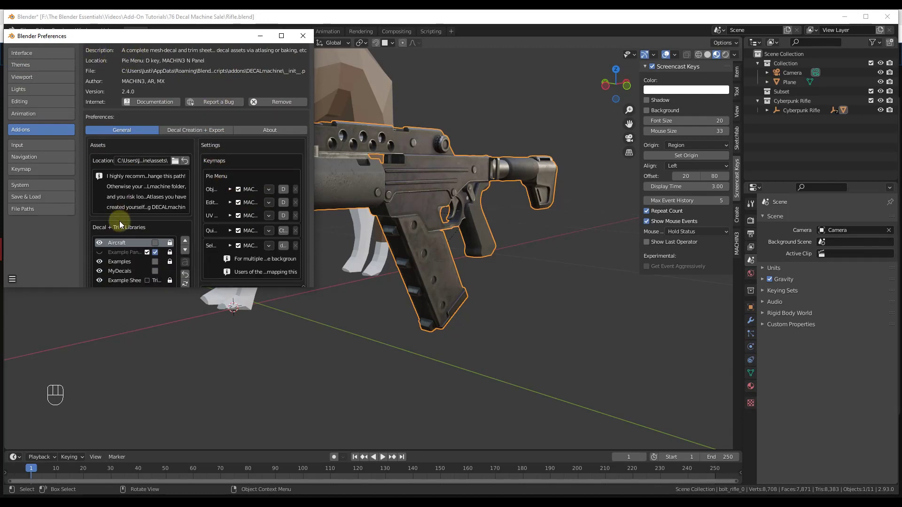
pyautogui.scroll(-1, 150, 244)
pyautogui.moveTo(220, 287); pyautogui.dragTo(217, 386)
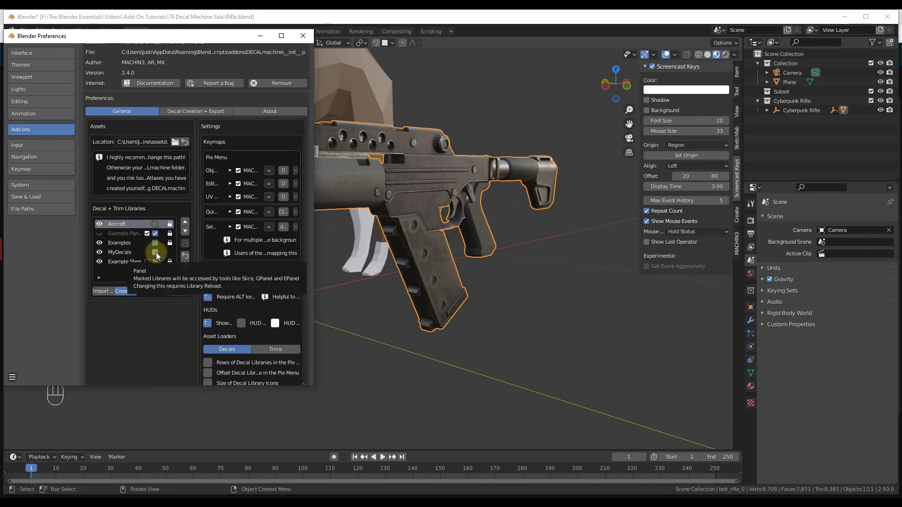
pyautogui.scroll(3, 275, 247)
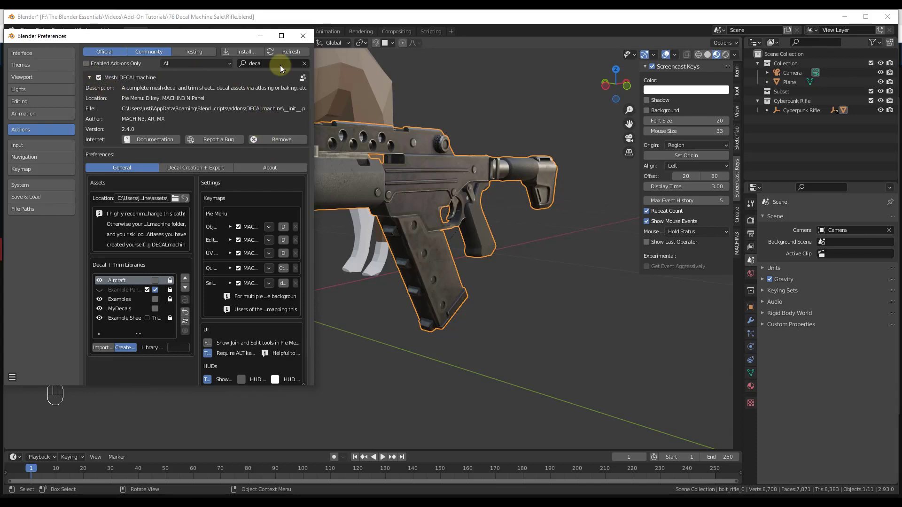
pyautogui.click(303, 36)
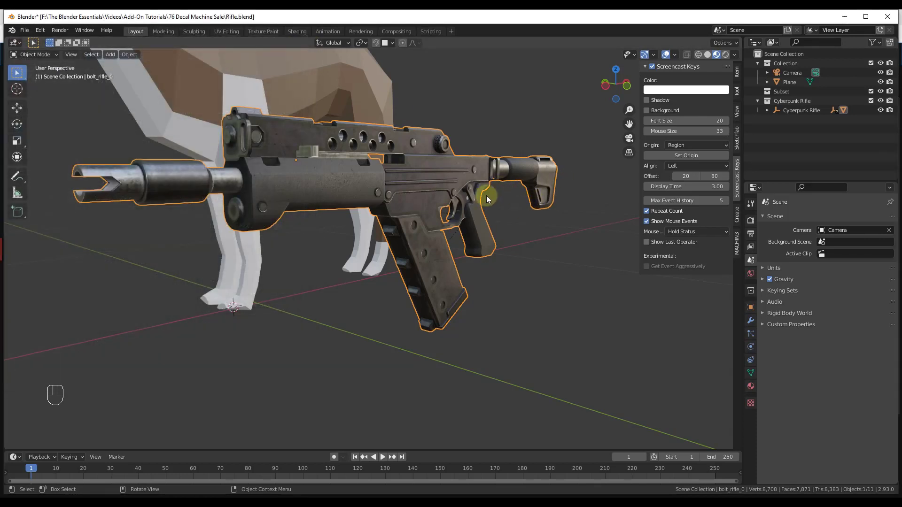
pyautogui.press('d')
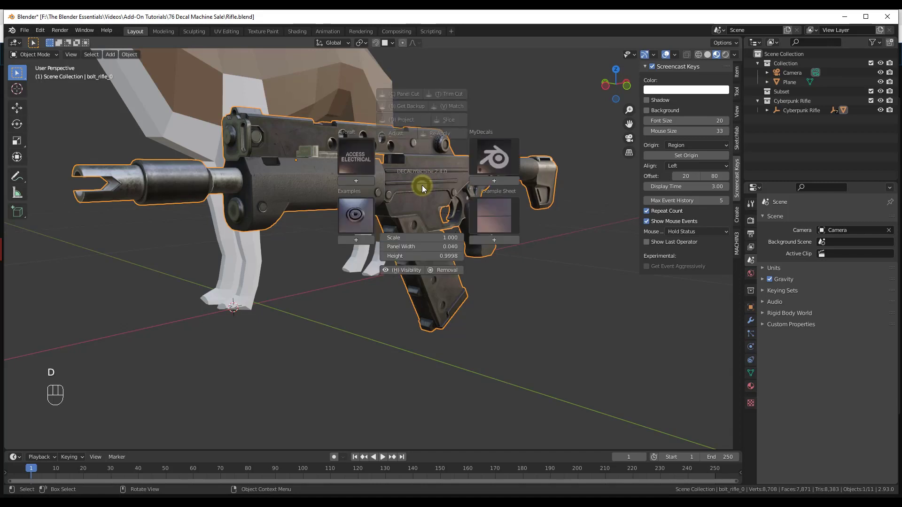
pyautogui.press('d')
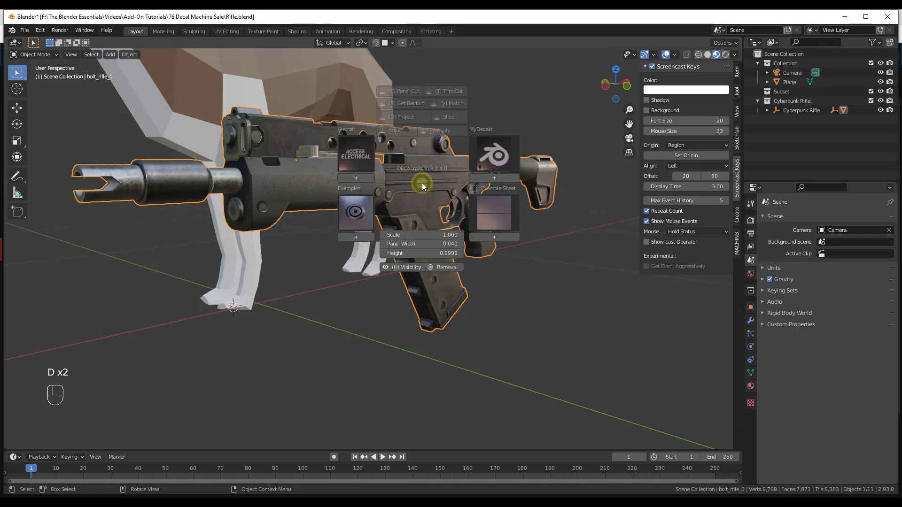
pyautogui.press('d')
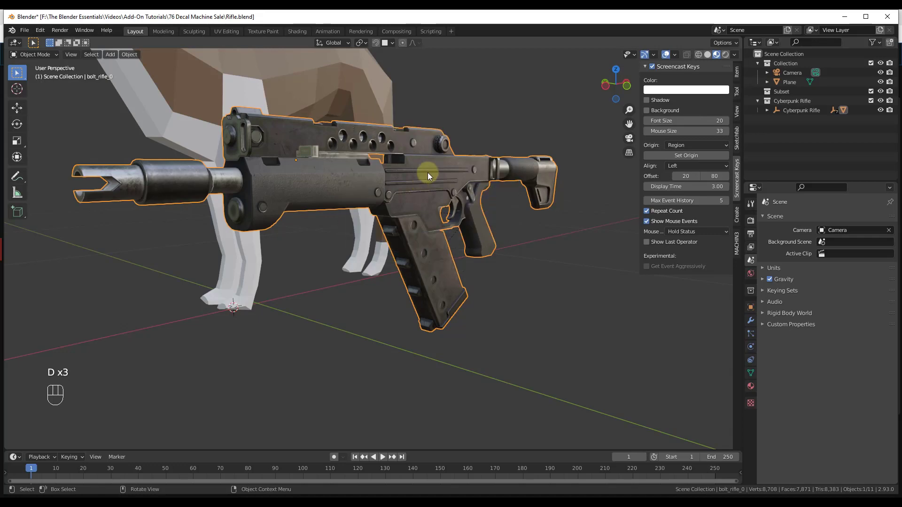
pyautogui.scroll(6, 453, 170)
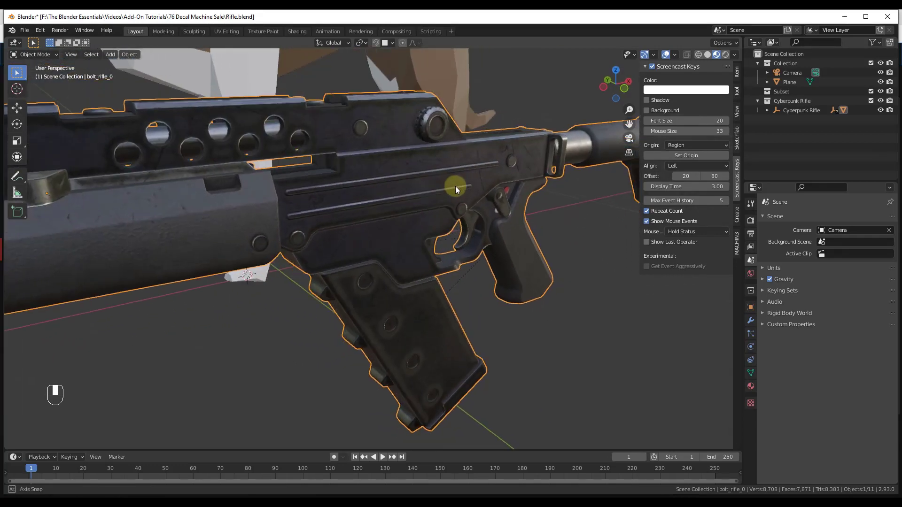
pyautogui.scroll(5, 333, 124)
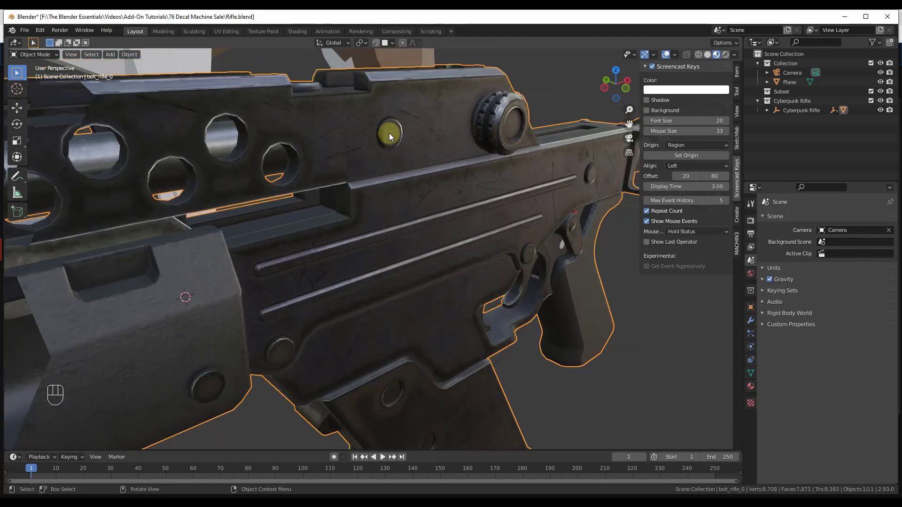
pyautogui.moveTo(390, 126); pyautogui.dragTo(473, 182, button='middle')
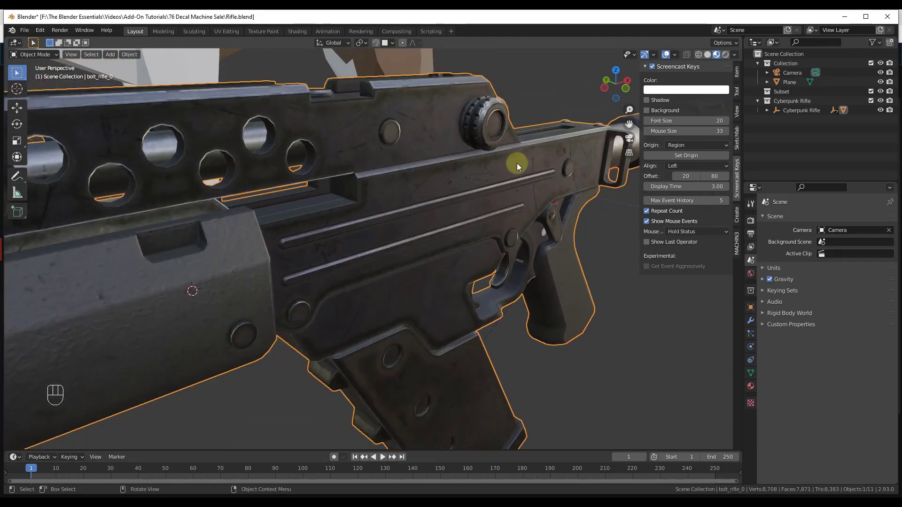
pyautogui.scroll(-8, 535, 216)
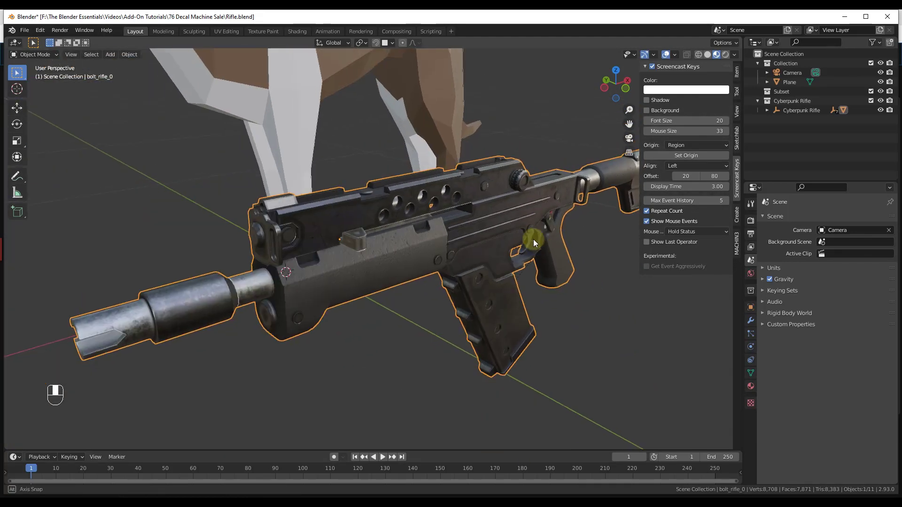
pyautogui.scroll(3, 532, 235)
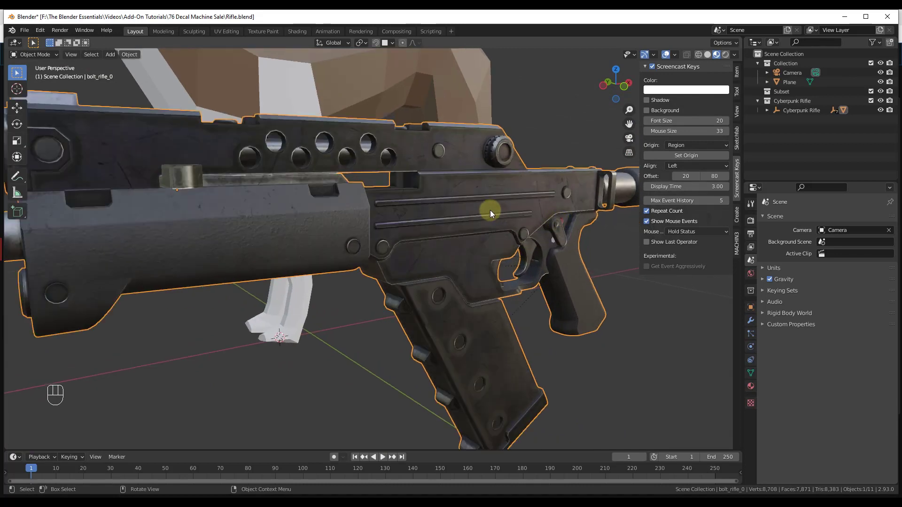
pyautogui.press('d')
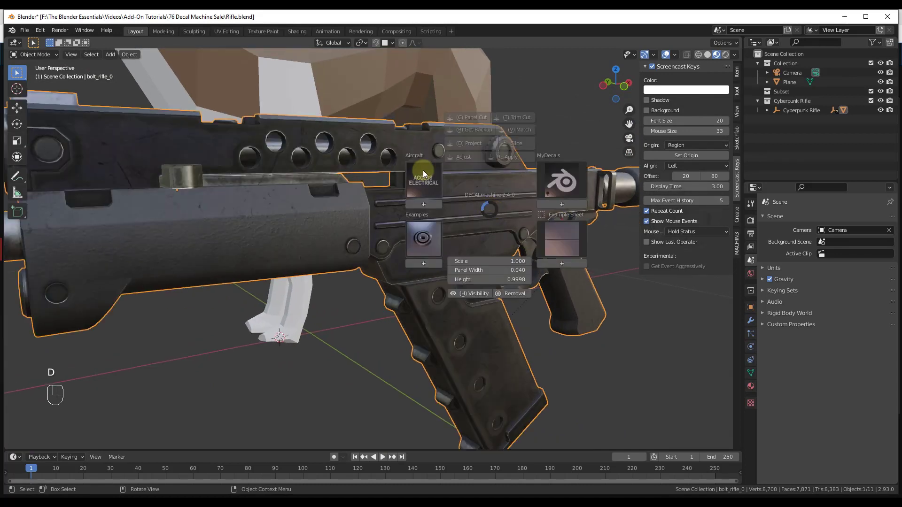
# Add the round screw decal Examples_018 from DECALmachine's Examples library.
pyautogui.click(431, 243)
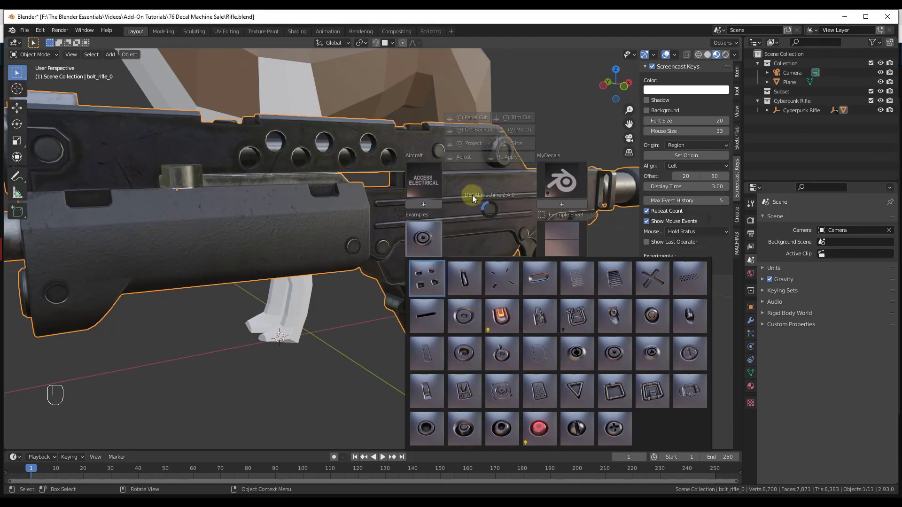
pyautogui.click(466, 359)
pyautogui.scroll(-5, 483, 291)
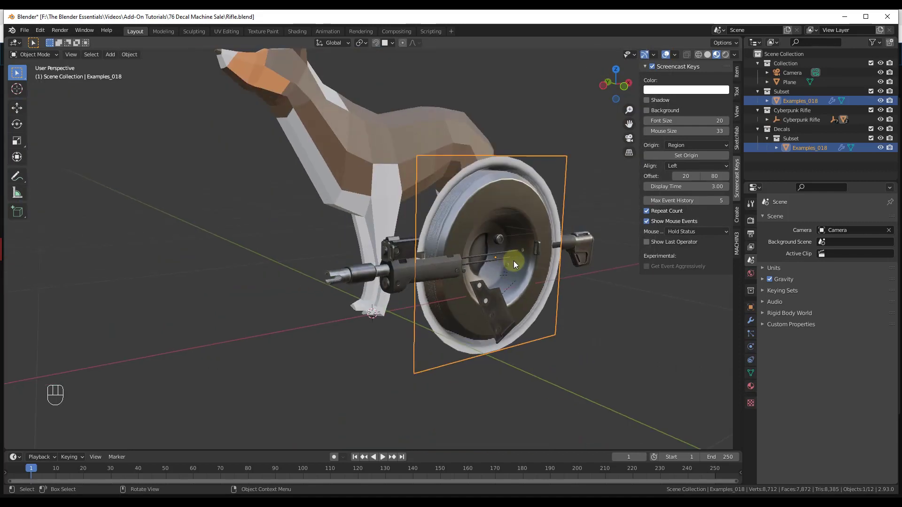
pyautogui.scroll(4, 515, 264)
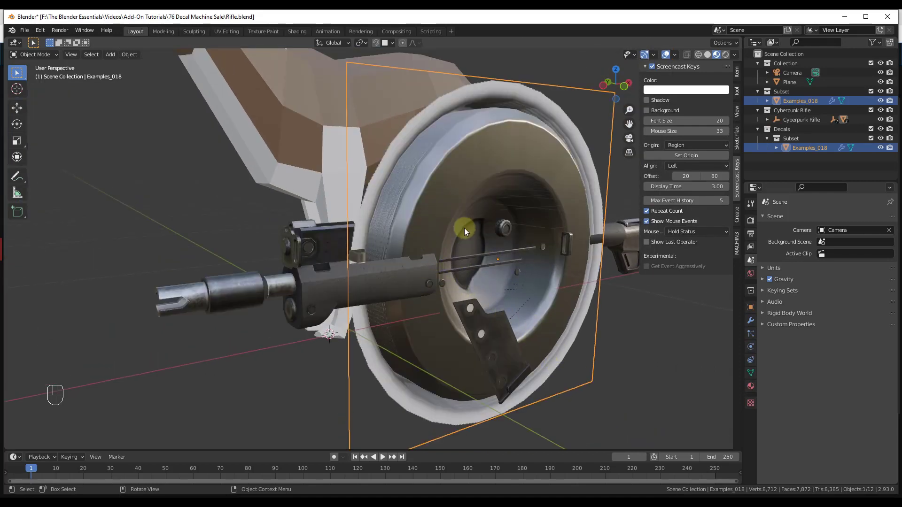
# Delete the Examples_018 decal and apply Rotation & Scale to the rifle via Object > Apply.
pyautogui.press('Delete')
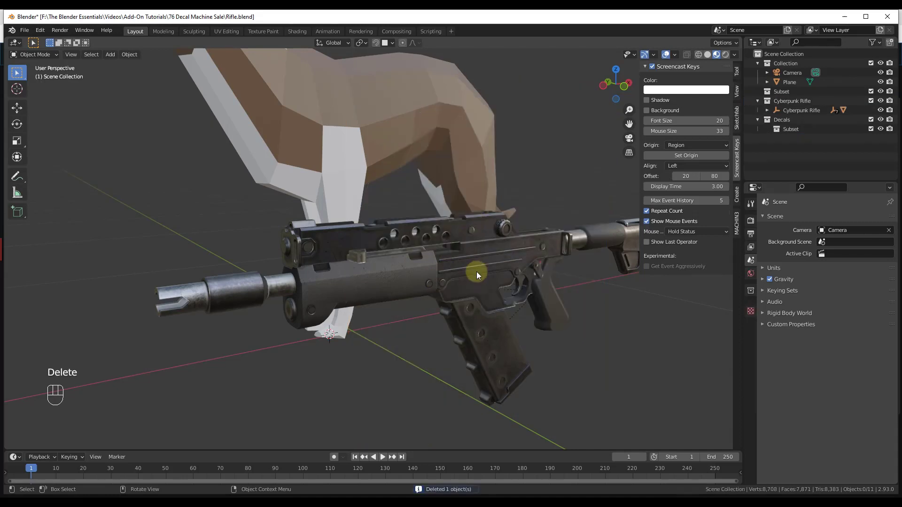
pyautogui.click(478, 270)
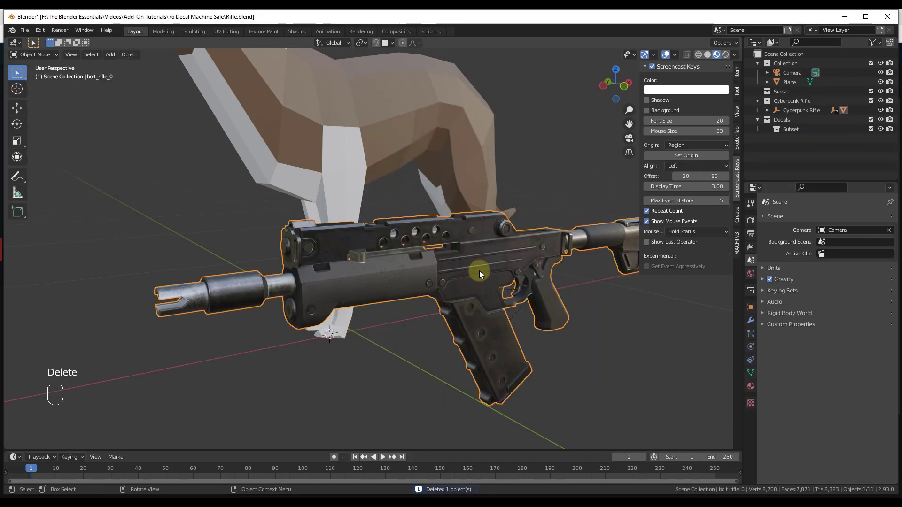
pyautogui.click(125, 55)
pyautogui.moveTo(150, 104)
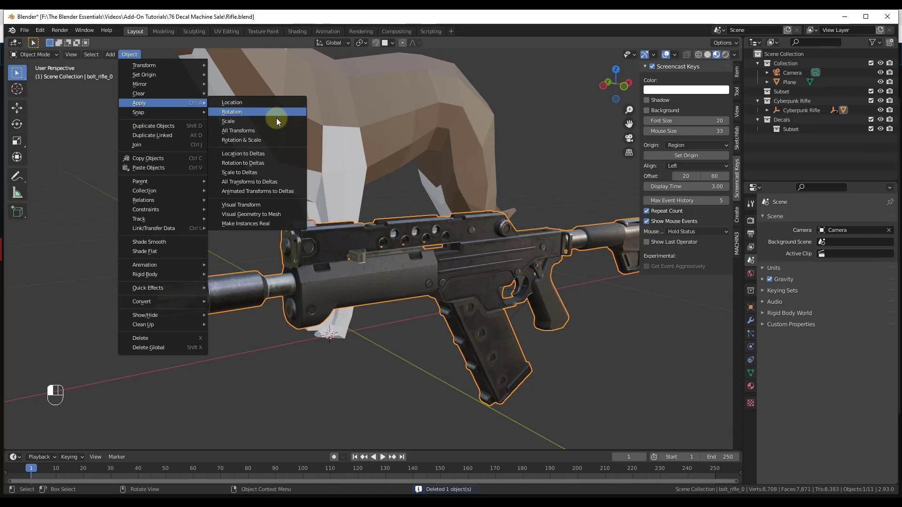
pyautogui.click(257, 140)
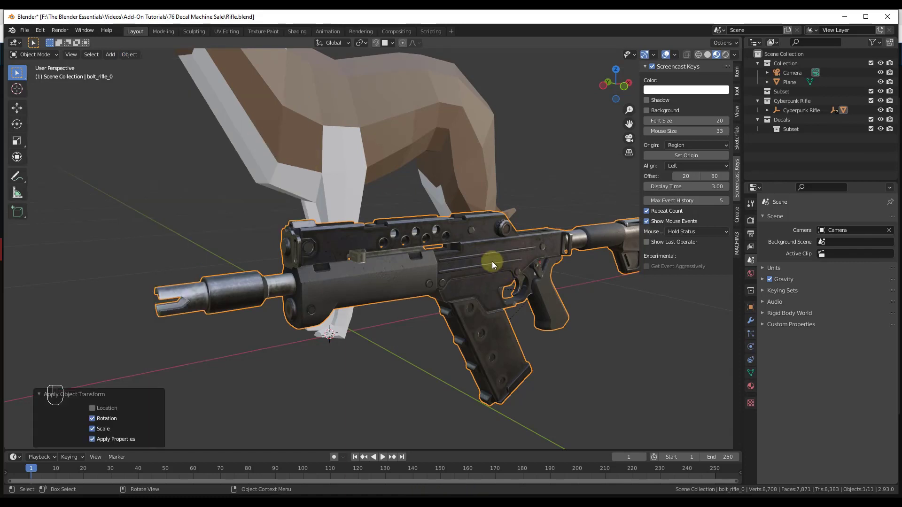
pyautogui.scroll(3, 493, 259)
# Re-insert the Examples screw decal and scale it down to 0.02.
pyautogui.press('d')
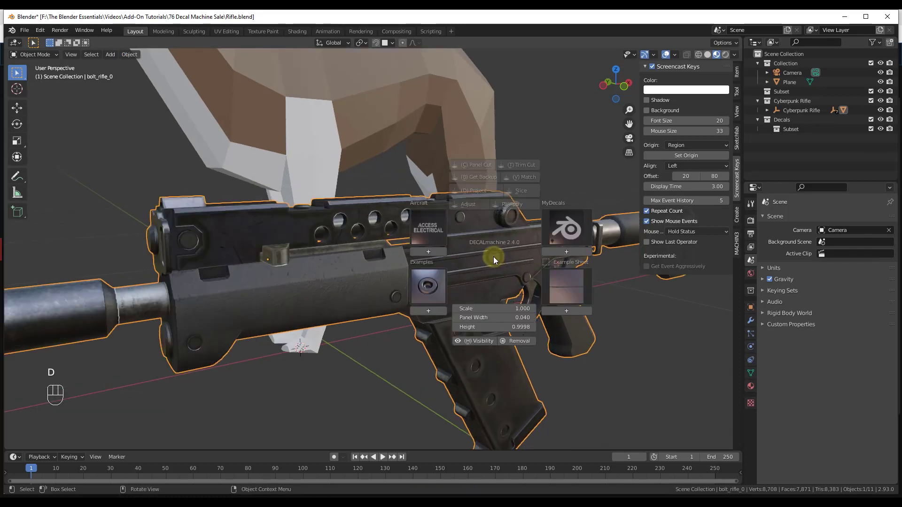
pyautogui.click(428, 286)
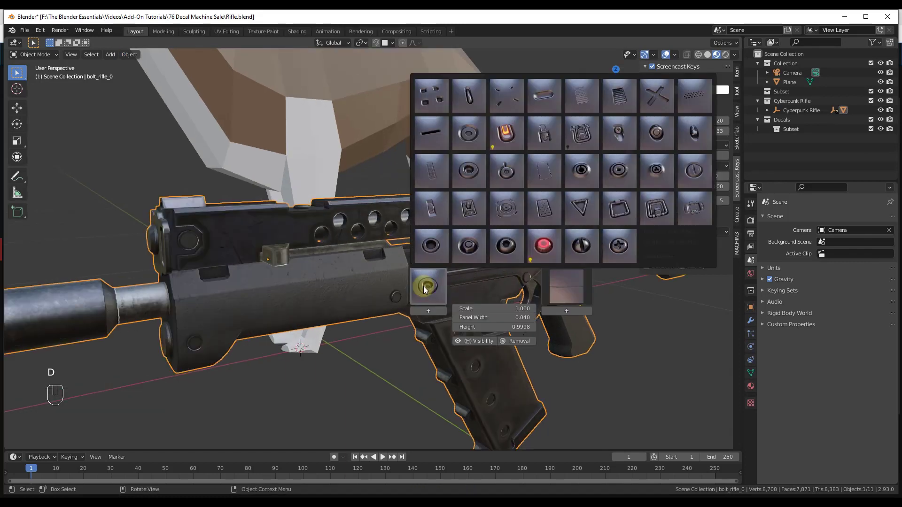
pyautogui.click(470, 177)
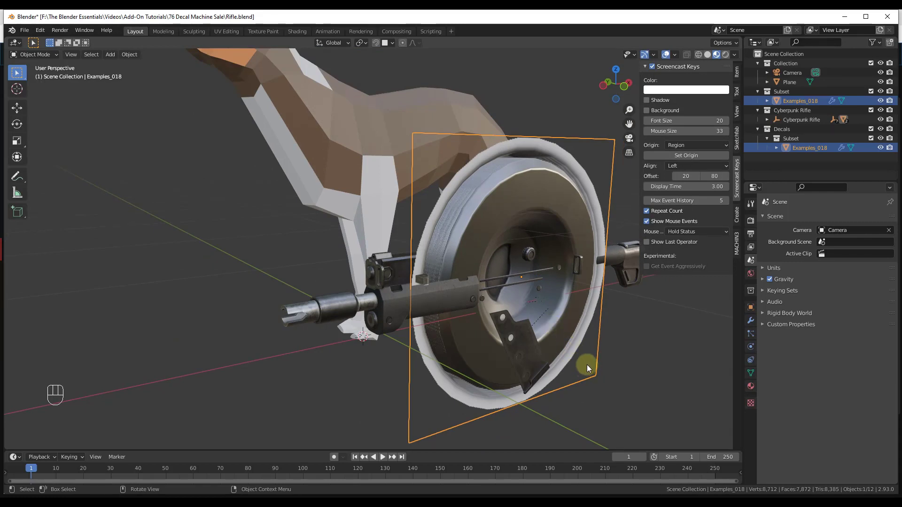
pyautogui.press('s')
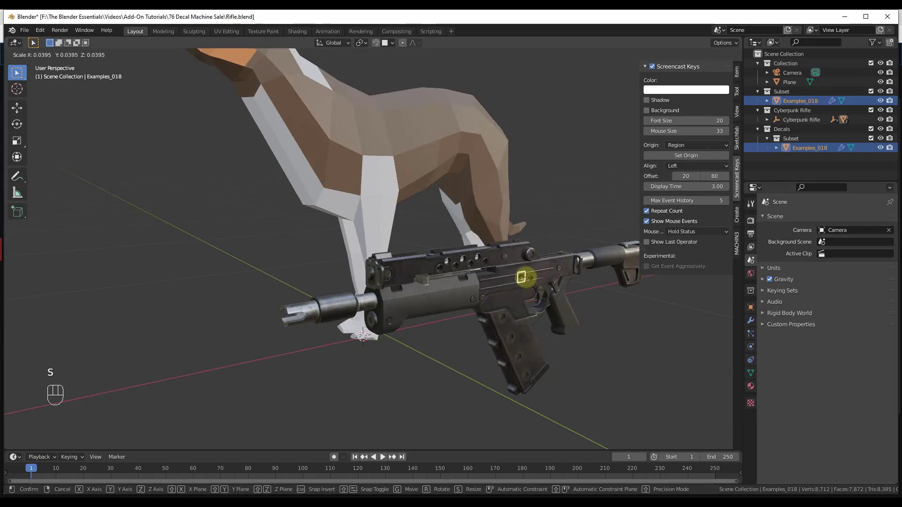
pyautogui.click(521, 277)
pyautogui.scroll(6, 528, 280)
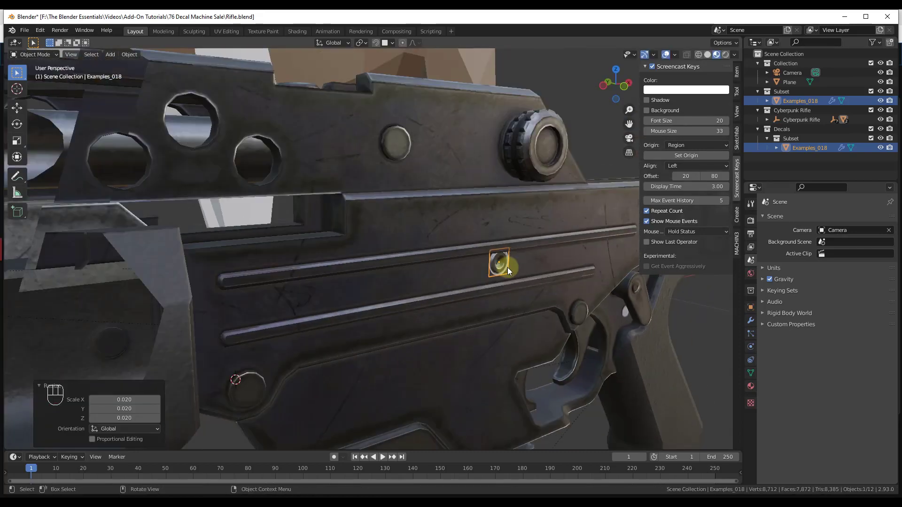
pyautogui.moveTo(507, 267); pyautogui.dragTo(500, 269, button='middle')
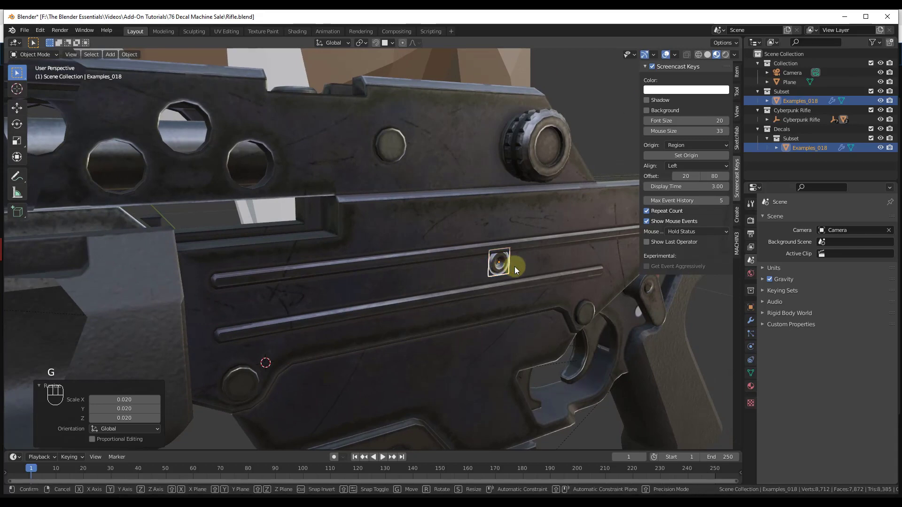
# Move the screw decal up along Z 0.015401 m to sit above the upper groove.
pyautogui.press('g')
pyautogui.press('z')
pyautogui.click(512, 268)
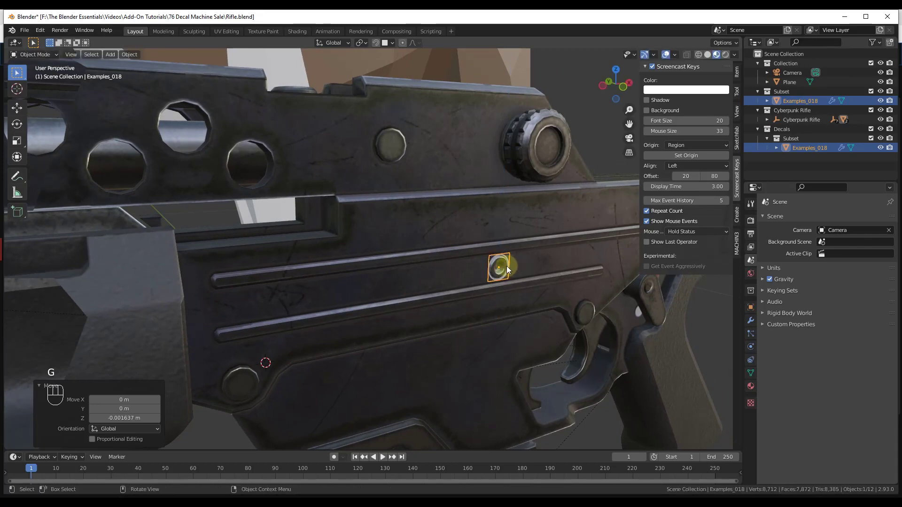
pyautogui.press('g')
pyautogui.press('z')
pyautogui.click(510, 217)
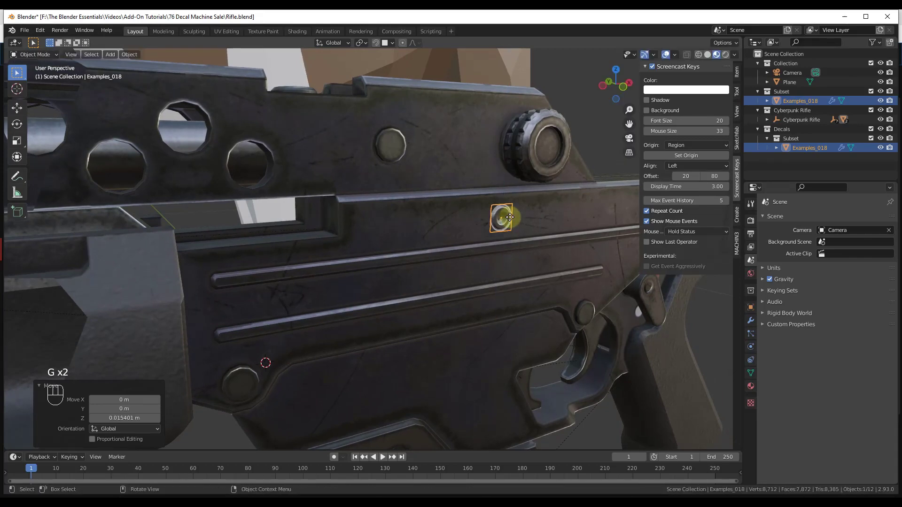
pyautogui.moveTo(547, 244); pyautogui.dragTo(506, 217, button='middle')
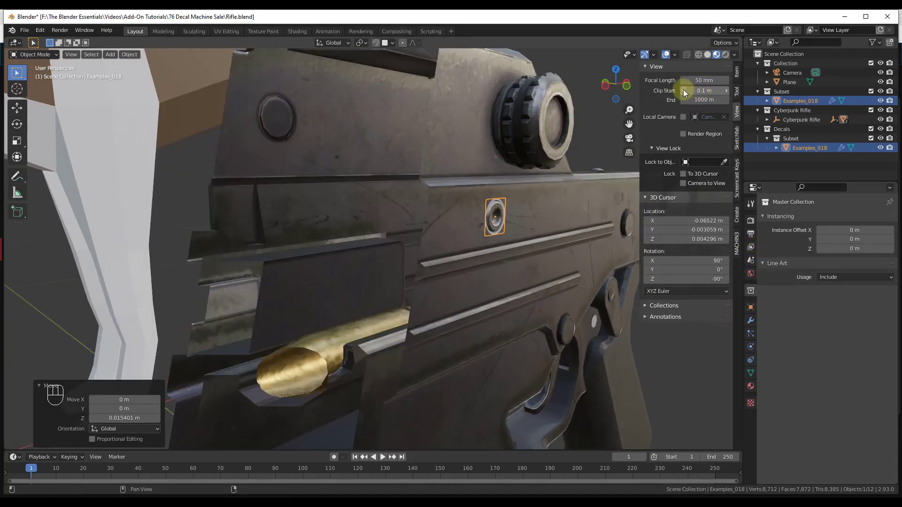
# Set the view Clip Start to 0.001 m and reselect the screw decal.
pyautogui.click(683, 90)
pyautogui.moveTo(551, 271); pyautogui.dragTo(535, 229, button='middle')
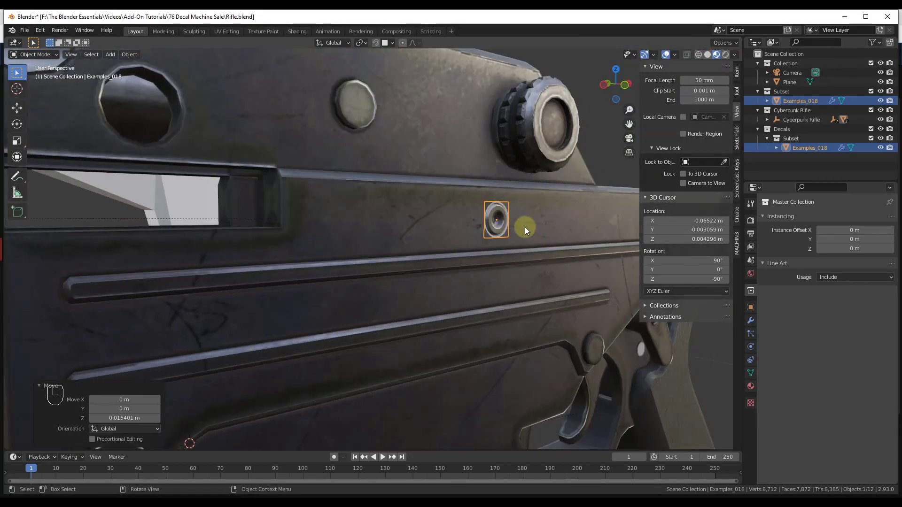
pyautogui.scroll(4, 517, 214)
pyautogui.click(478, 238)
pyautogui.click(474, 238)
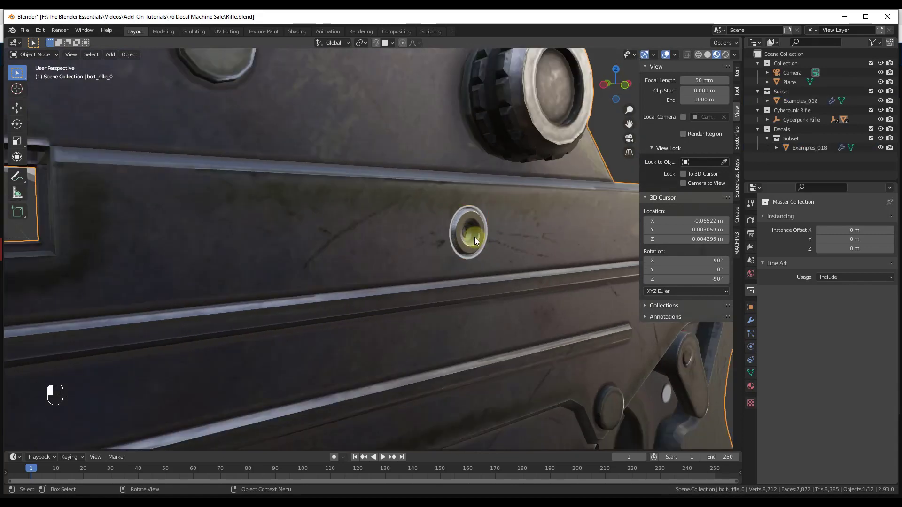
pyautogui.moveTo(474, 238); pyautogui.dragTo(514, 243, button='middle')
pyautogui.scroll(-2, 489, 246)
pyautogui.hotkey('shift', 'd')
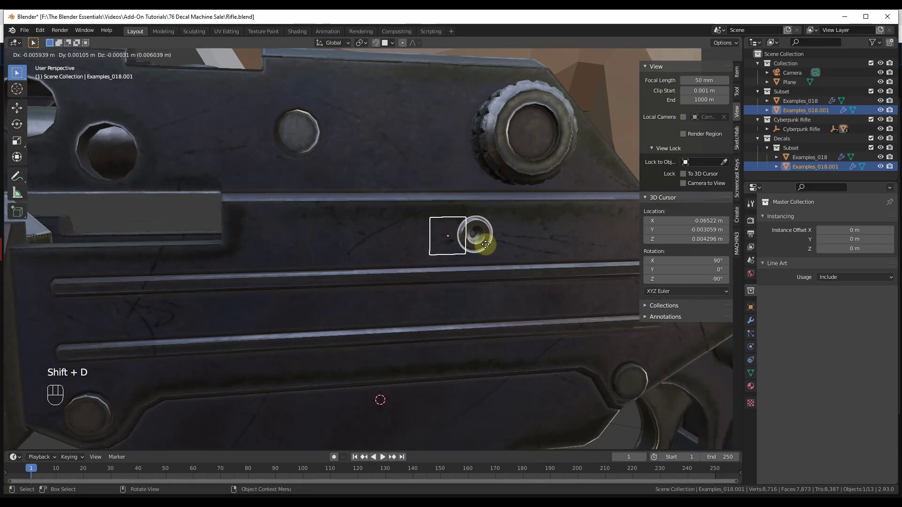
pyautogui.press('x')
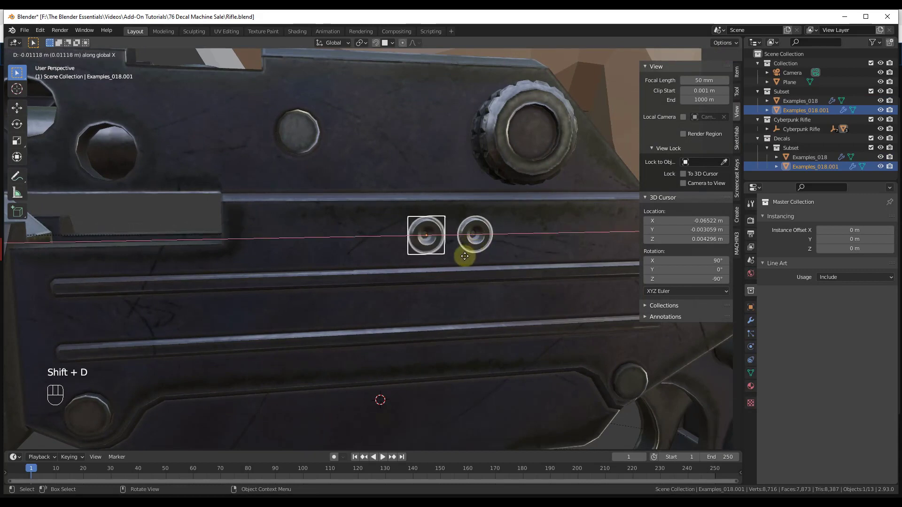
pyautogui.click(470, 254)
pyautogui.keyDown('shift'); pyautogui.click(471, 247); pyautogui.keyUp('shift')
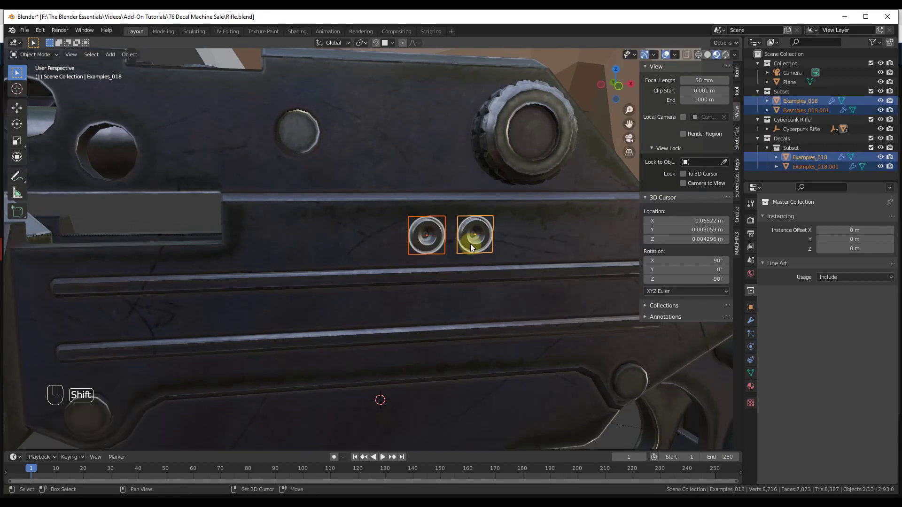
pyautogui.hotkey('shift', 'd')
pyautogui.press('x')
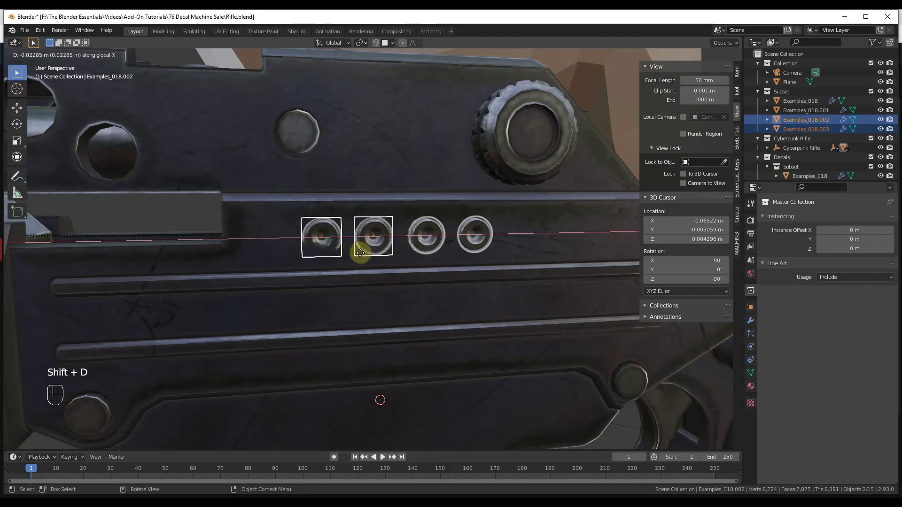
pyautogui.click(376, 252)
pyautogui.moveTo(379, 256); pyautogui.dragTo(410, 251, button='middle')
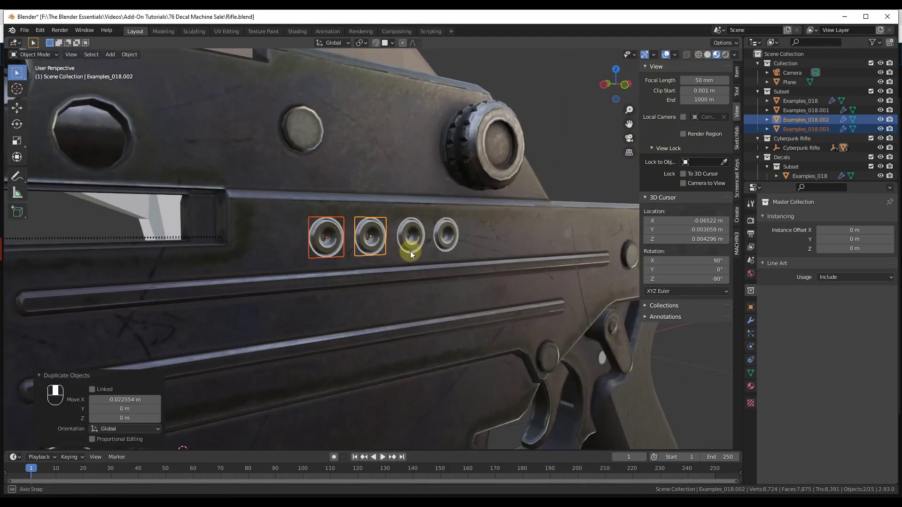
pyautogui.click(346, 246)
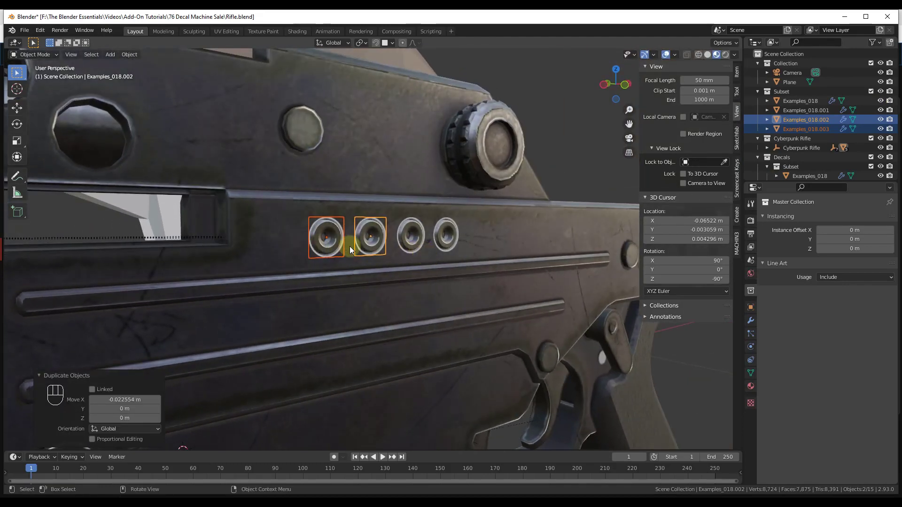
pyautogui.press('Delete')
pyautogui.click(376, 238)
pyautogui.press('Delete')
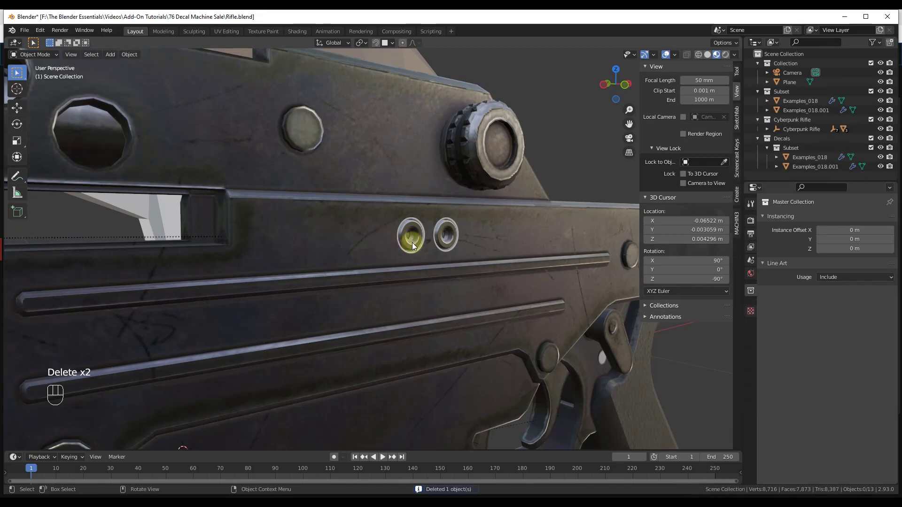
pyautogui.click(413, 240)
pyautogui.press('Delete')
pyautogui.click(443, 239)
pyautogui.press('KP_Decimal')
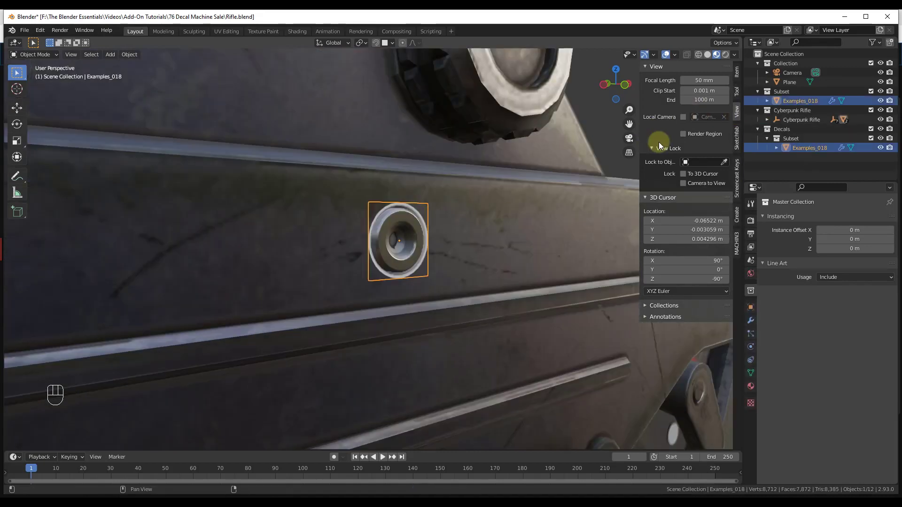
# Close the N sidebar, zoom in on the screw decal and bring up DECALmachine's D pie menu.
pyautogui.press('n')
pyautogui.moveTo(437, 245)
pyautogui.mouseDown(button='middle')
pyautogui.moveTo(401, 238)
pyautogui.moveTo(426, 241)
pyautogui.mouseUp(button='middle')
pyautogui.scroll(4, 388, 229)
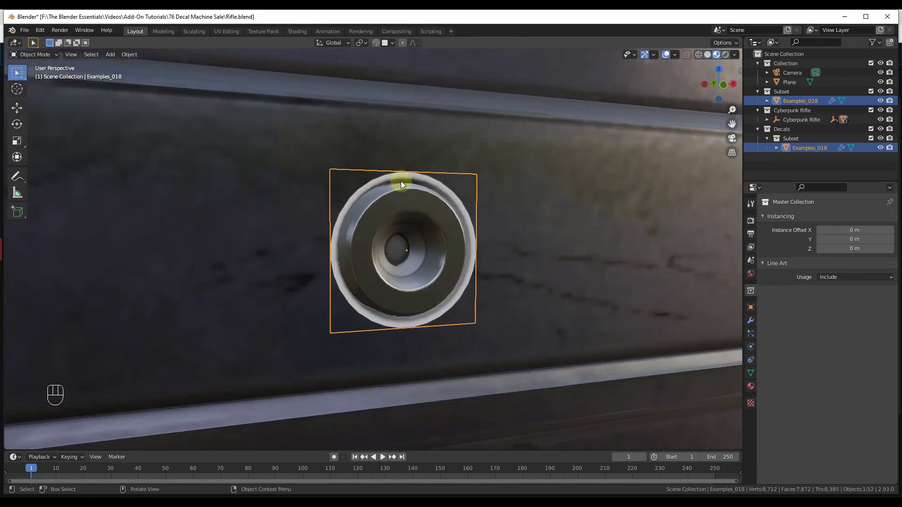
pyautogui.scroll(-9, 424, 310)
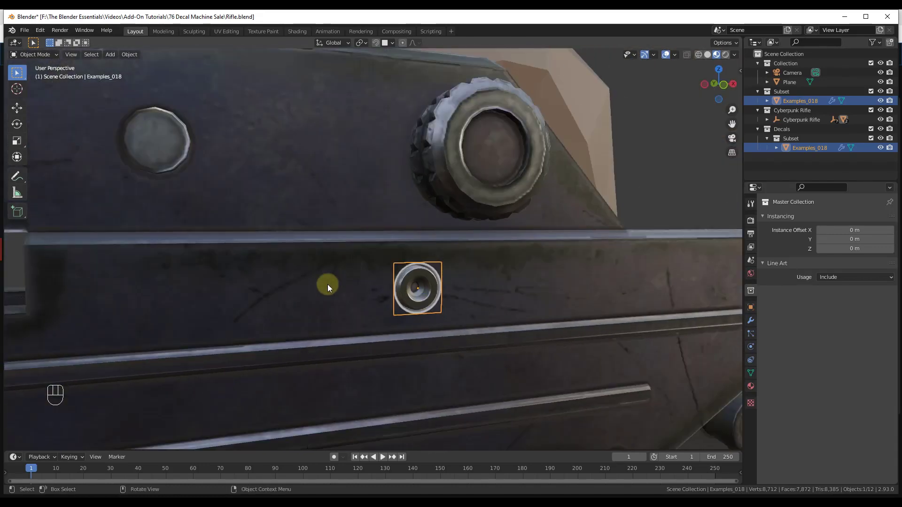
pyautogui.scroll(3, 368, 286)
pyautogui.moveTo(407, 299); pyautogui.dragTo(435, 255, button='middle')
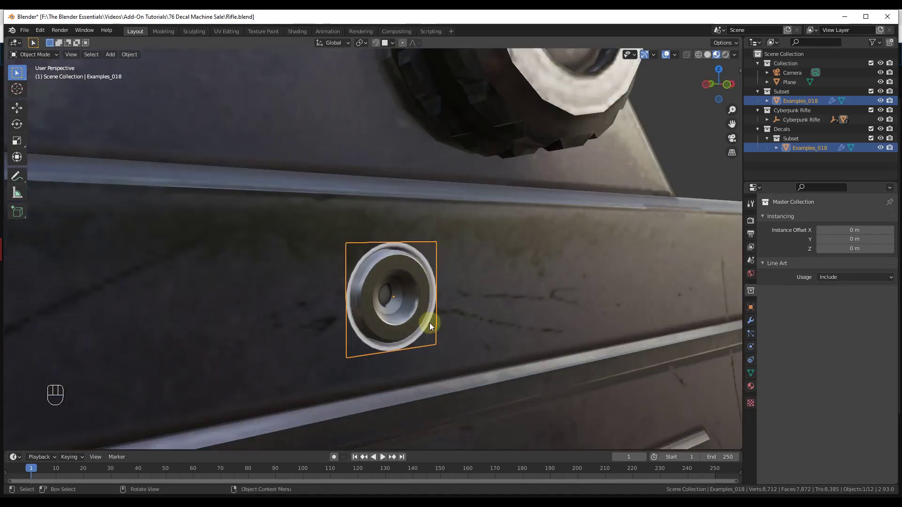
pyautogui.moveTo(377, 343); pyautogui.dragTo(383, 320, button='middle')
pyautogui.press('d')
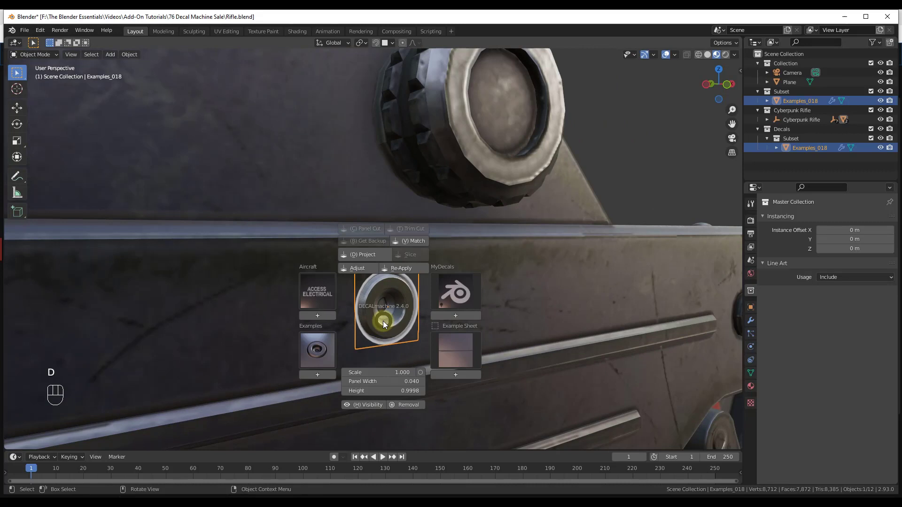
# Run Match Materials on the screw decal, cycling Subset and Material to Default, and confirm.
pyautogui.click(415, 242)
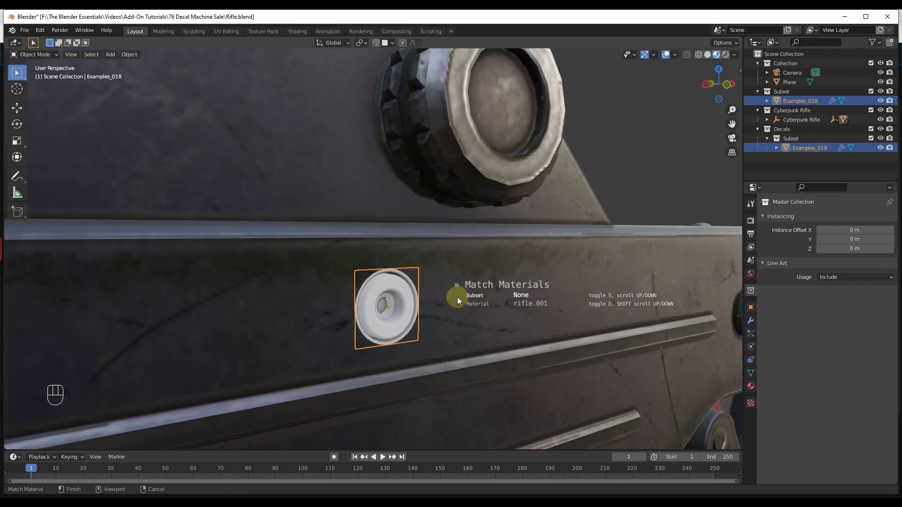
pyautogui.scroll(-4, 459, 298)
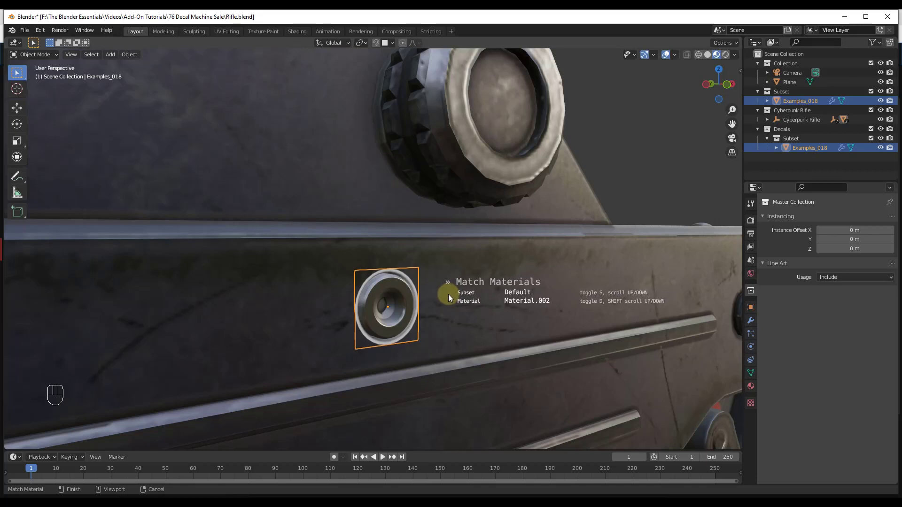
pyautogui.keyDown('shift'); pyautogui.scroll(-2, 449, 298); pyautogui.keyUp('shift')
pyautogui.keyDown('shift'); pyautogui.scroll(-3, 451, 297); pyautogui.keyUp('shift')
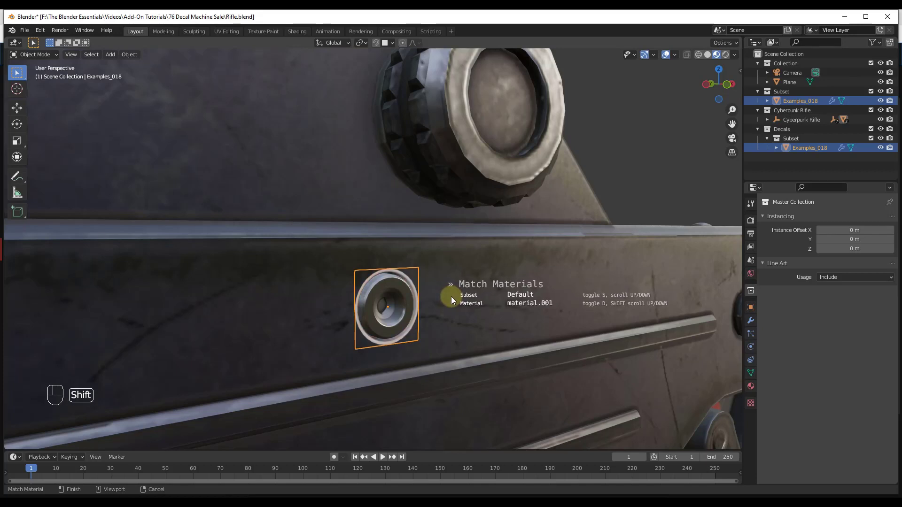
pyautogui.keyDown('shift'); pyautogui.scroll(-1, 454, 297); pyautogui.keyUp('shift')
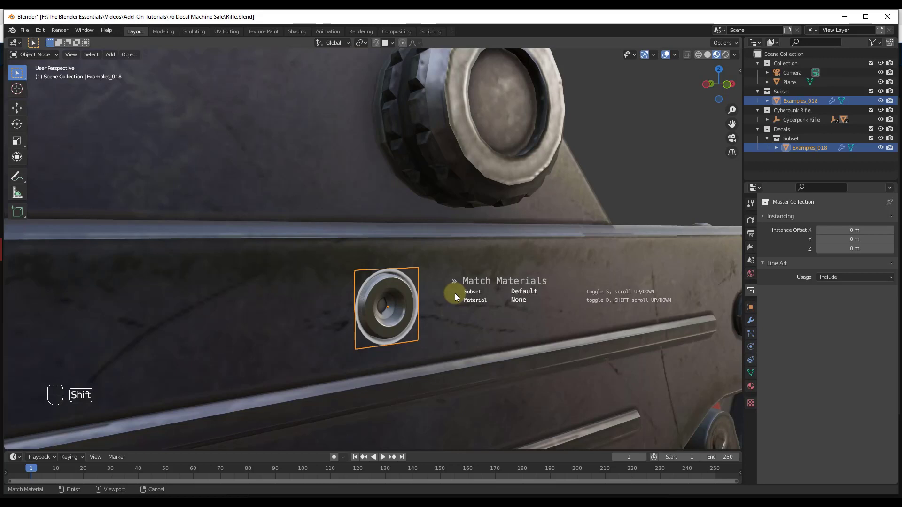
pyautogui.keyDown('shift'); pyautogui.scroll(3, 455, 293); pyautogui.keyUp('shift')
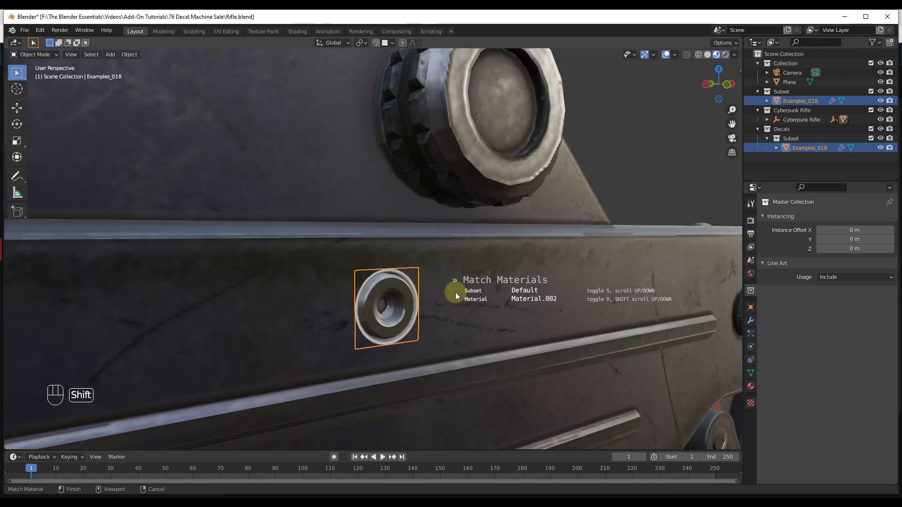
pyautogui.keyDown('shift'); pyautogui.scroll(-3, 455, 292); pyautogui.keyUp('shift')
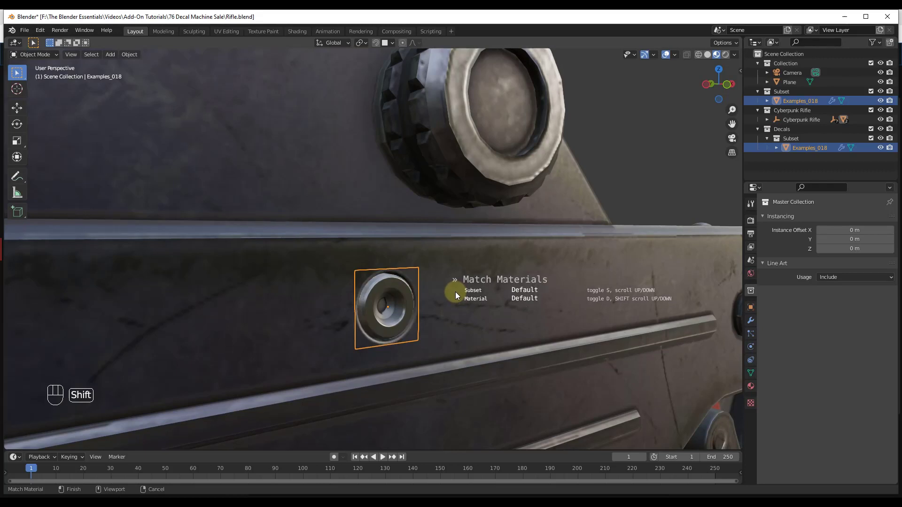
pyautogui.keyDown('shift'); pyautogui.scroll(1, 456, 291); pyautogui.keyUp('shift')
pyautogui.keyDown('shift'); pyautogui.scroll(-1, 458, 291); pyautogui.keyUp('shift')
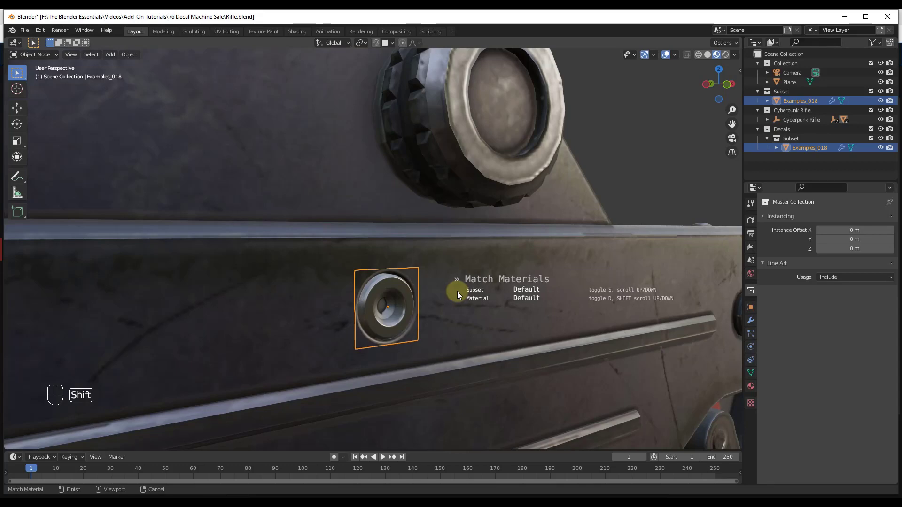
pyautogui.moveTo(456, 293)
pyautogui.mouseDown(button='middle')
pyautogui.moveTo(357, 286)
pyautogui.moveTo(402, 278)
pyautogui.moveTo(465, 286)
pyautogui.moveTo(448, 300)
pyautogui.mouseUp(button='middle')
pyautogui.scroll(-1, 399, 317)
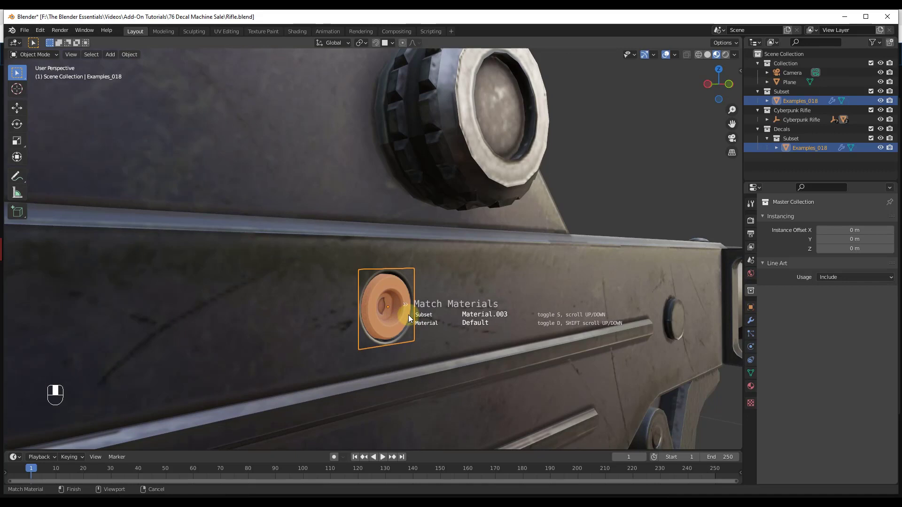
pyautogui.scroll(-1, 412, 310)
pyautogui.scroll(2, 413, 310)
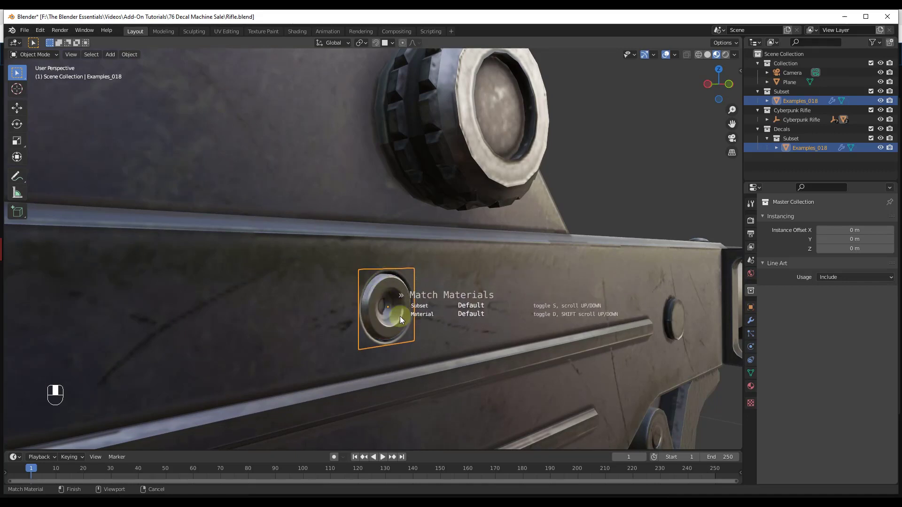
pyautogui.click(427, 324)
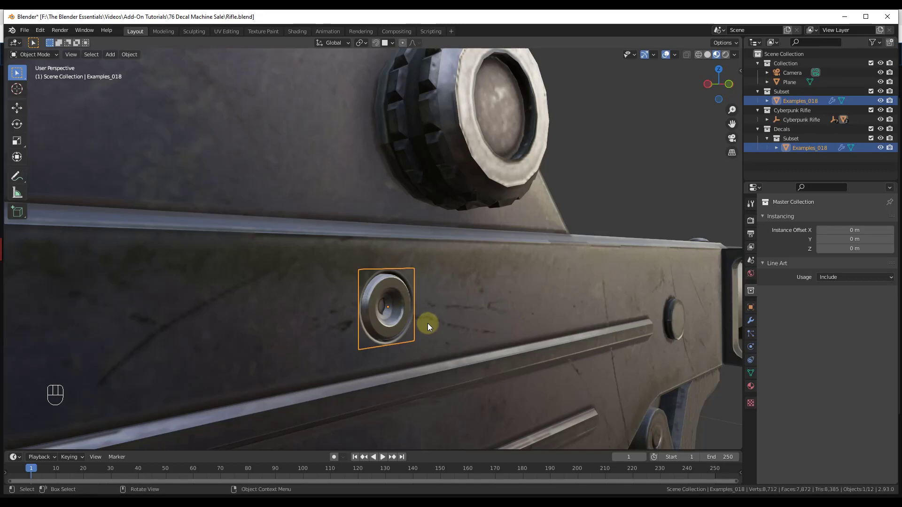
# Duplicate the rivet decal twice along X, onto the bolts right and left of the original.
pyautogui.moveTo(427, 323)
pyautogui.mouseDown(button='middle')
pyautogui.moveTo(436, 307)
pyautogui.moveTo(409, 304)
pyautogui.moveTo(417, 301)
pyautogui.moveTo(417, 309)
pyautogui.moveTo(443, 311)
pyautogui.moveTo(367, 312)
pyautogui.moveTo(415, 313)
pyautogui.mouseUp(button='middle')
pyautogui.scroll(-8, 404, 311)
pyautogui.scroll(3, 407, 314)
pyautogui.hotkey('shift', 'd')
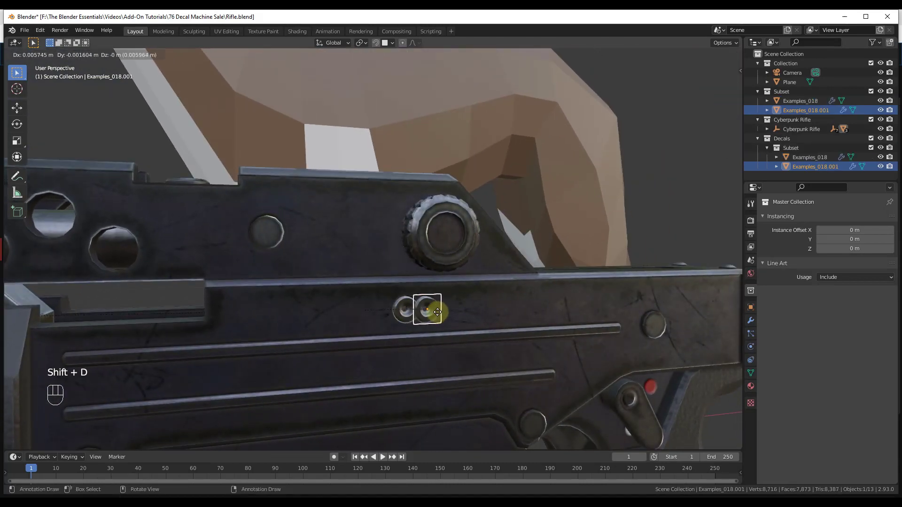
pyautogui.press('x')
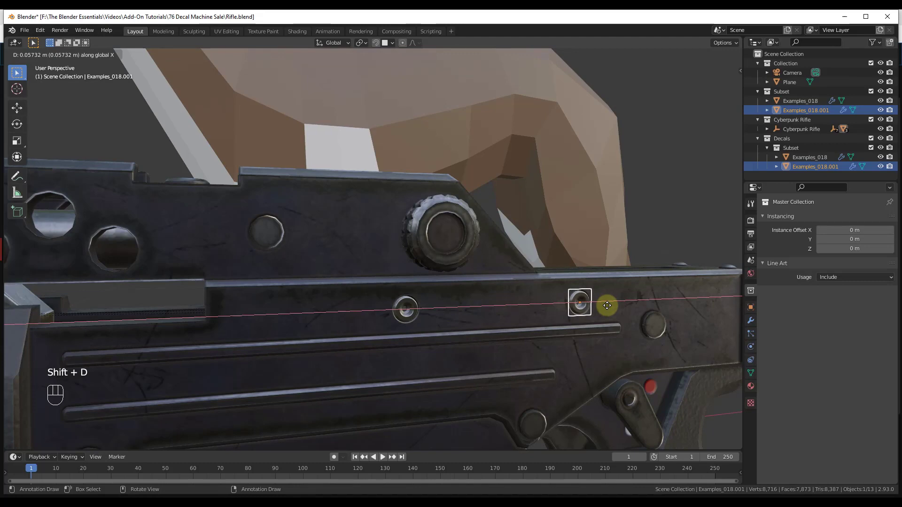
pyautogui.click(603, 305)
pyautogui.hotkey('shift', 'd')
pyautogui.press('x')
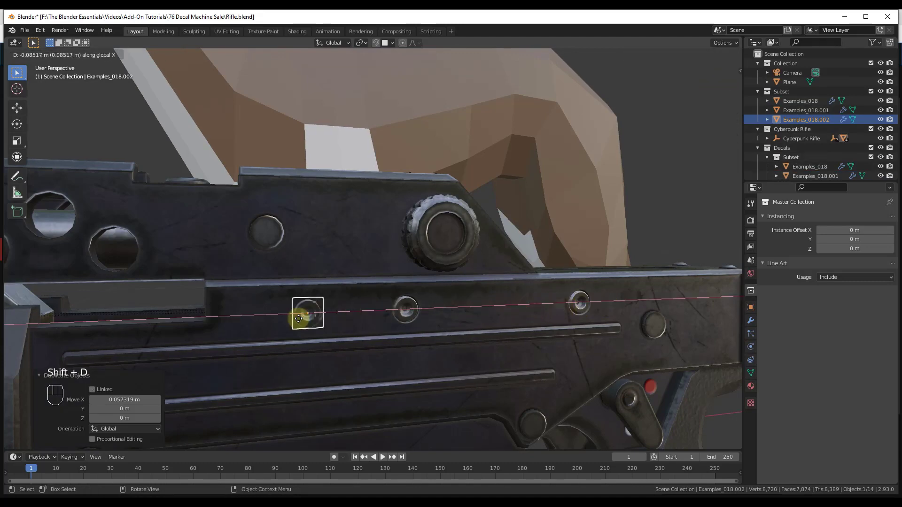
pyautogui.click(289, 319)
pyautogui.moveTo(384, 325); pyautogui.dragTo(561, 154, button='middle')
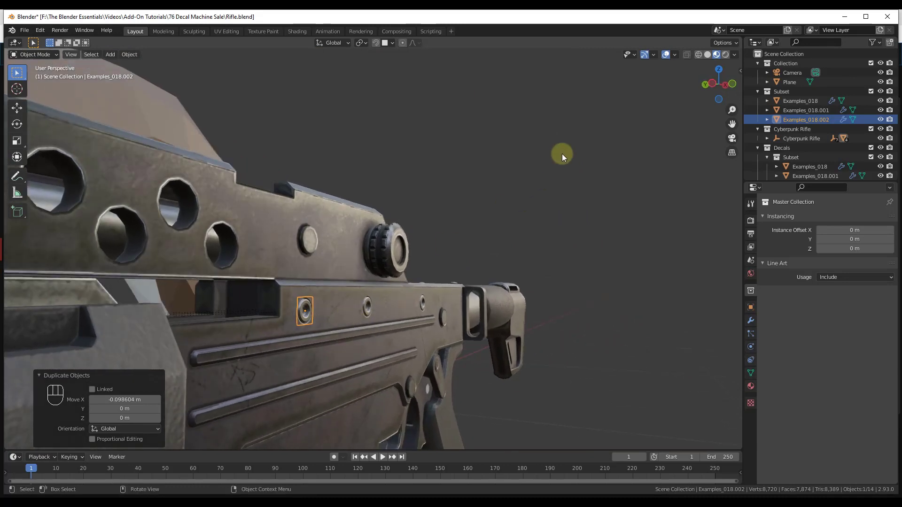
# Check the decals in Solid shading, then return to Material Preview shading.
pyautogui.click(707, 55)
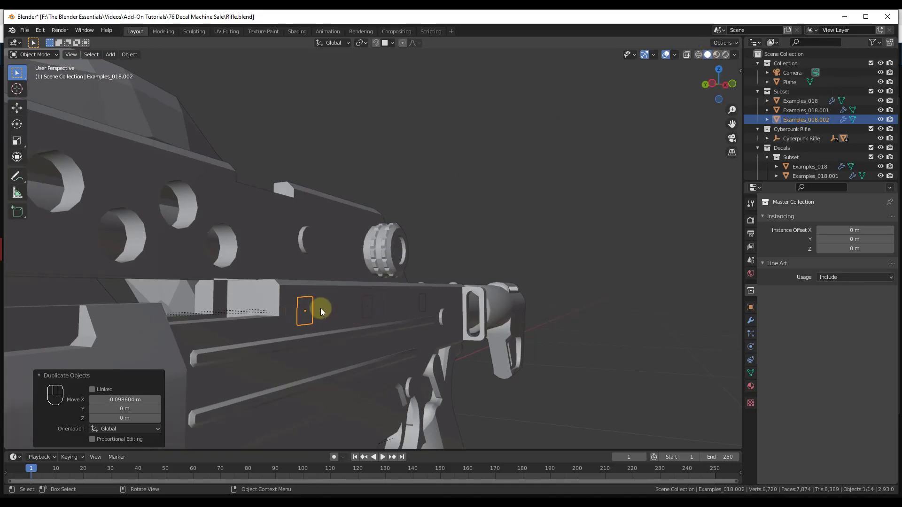
pyautogui.click(715, 55)
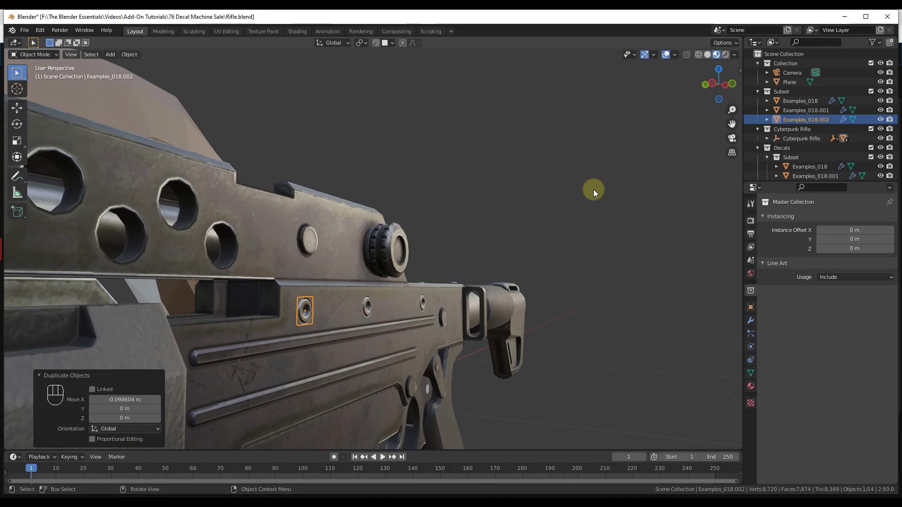
pyautogui.scroll(5, 324, 316)
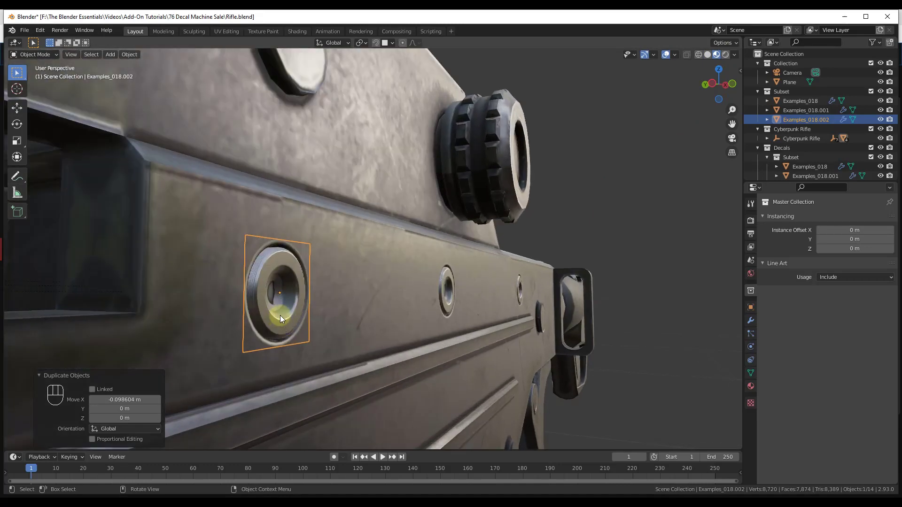
pyautogui.scroll(-5, 324, 313)
# Select the rifle body bolt_rifle_0 as the target for the next decal.
pyautogui.moveTo(350, 314); pyautogui.dragTo(447, 322, button='middle')
pyautogui.scroll(3, 413, 331)
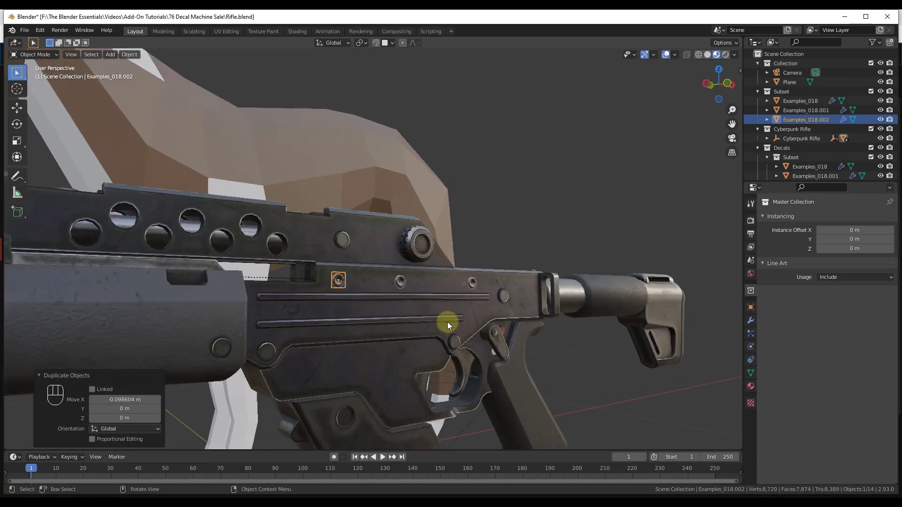
pyautogui.scroll(4, 445, 316)
pyautogui.scroll(-3, 445, 316)
pyautogui.click(447, 316)
pyautogui.scroll(2, 360, 286)
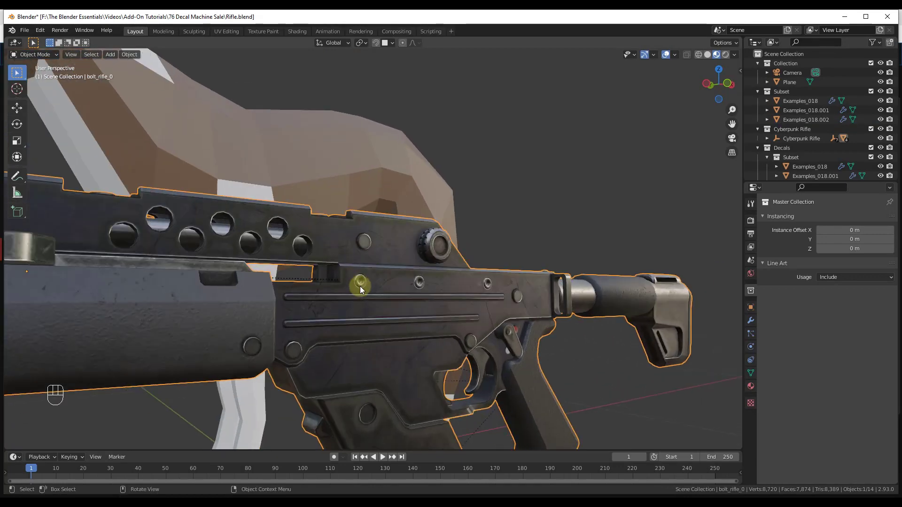
# Insert the round slotted screw decal Examples_024 from the library and scale it down twice.
pyautogui.press('d')
pyautogui.click(389, 337)
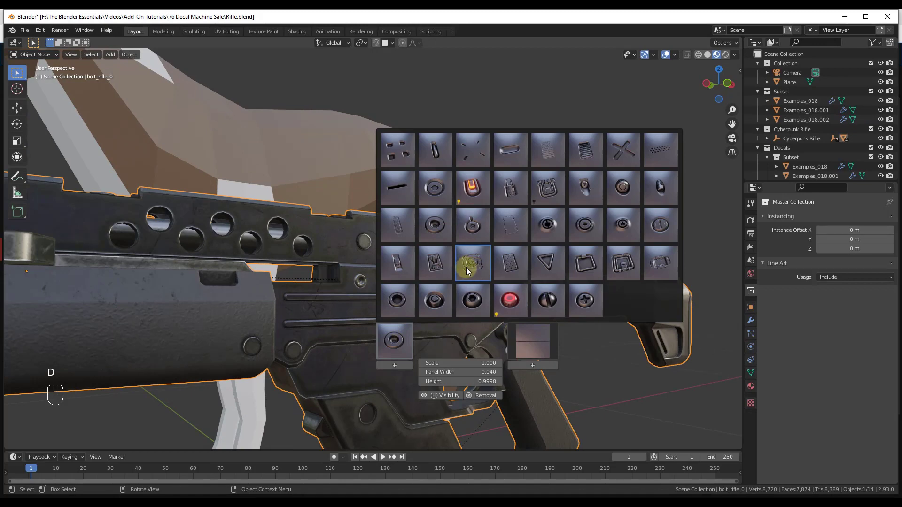
pyautogui.click(660, 229)
pyautogui.press('s')
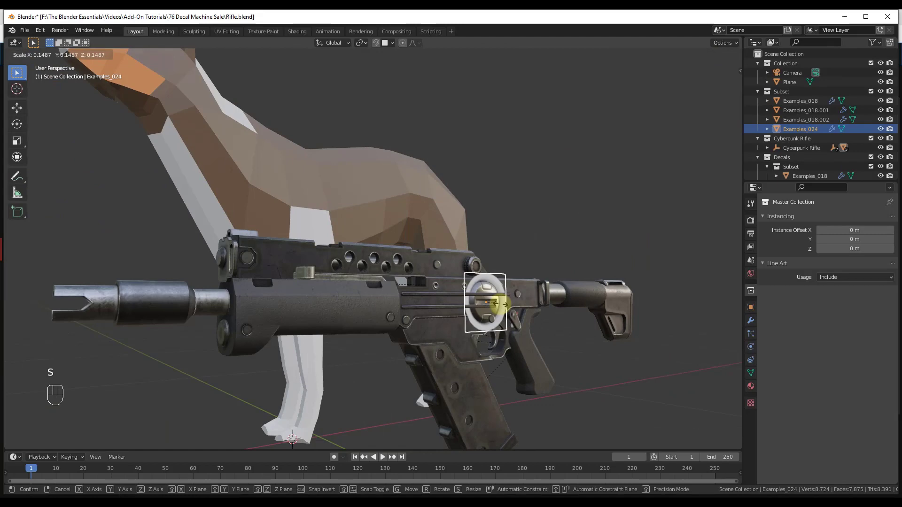
pyautogui.click(492, 302)
pyautogui.scroll(6, 491, 303)
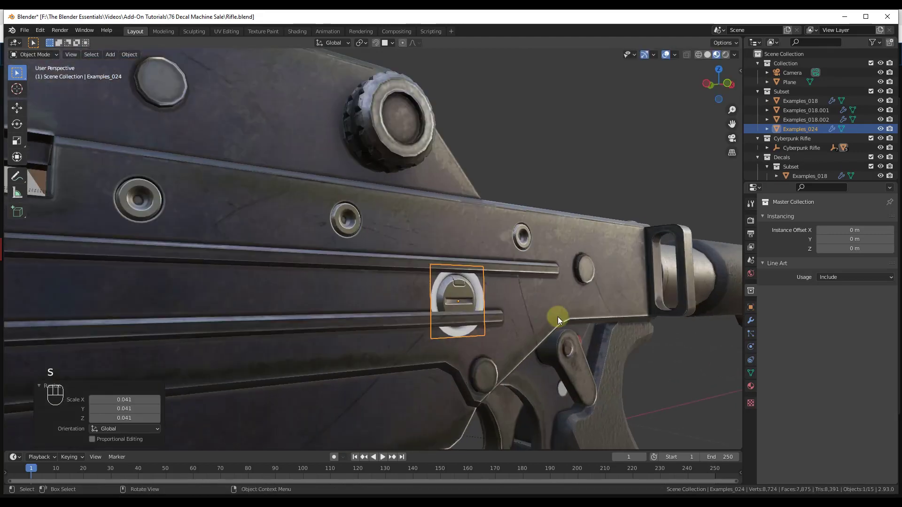
pyautogui.press('s')
pyautogui.click(520, 309)
# Move the screw decal along X, then up along Z, beside the rear sling loop.
pyautogui.press('g')
pyautogui.press('x')
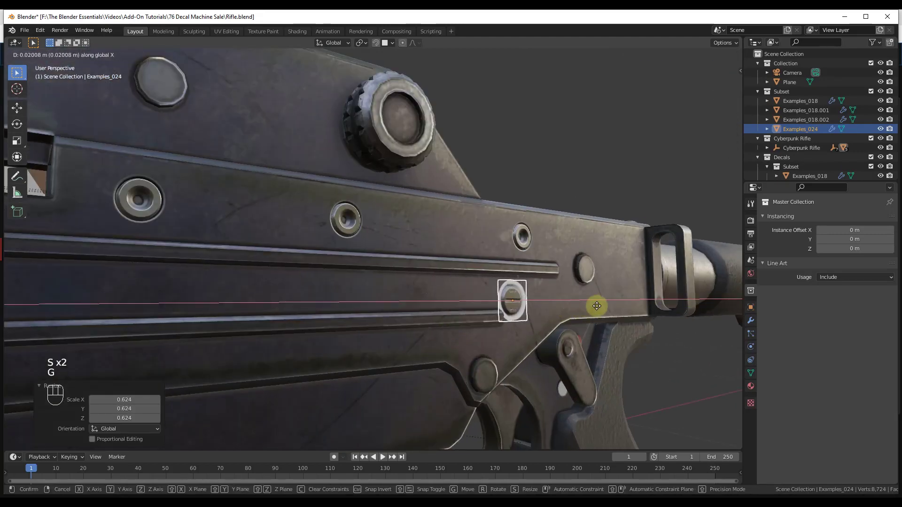
pyautogui.click(18, 293)
pyautogui.press('g')
pyautogui.press('z')
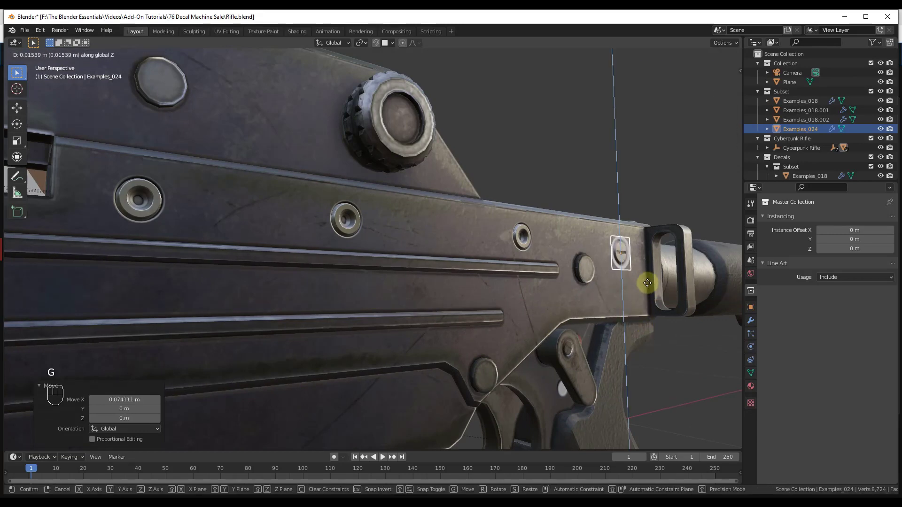
pyautogui.click(647, 283)
pyautogui.scroll(6, 652, 273)
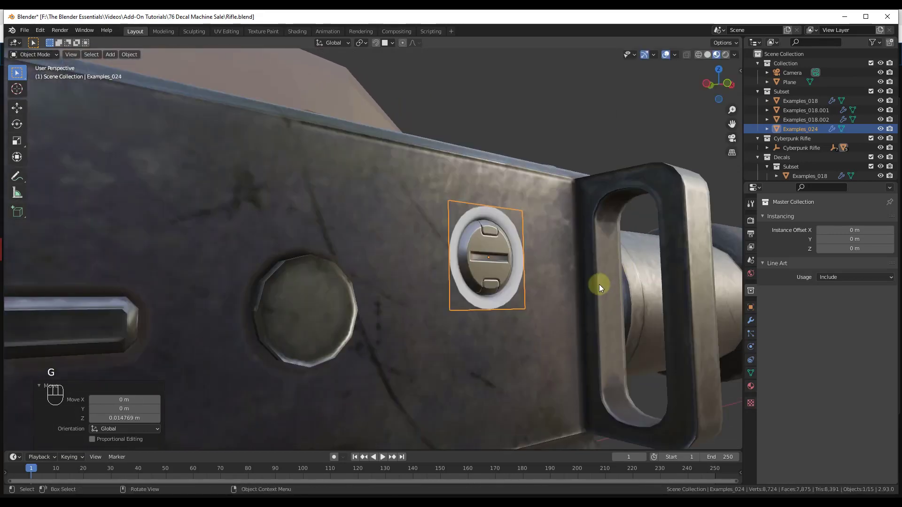
# Run Match Materials on Examples_024 with Subset rifle.001 and Material Default.
pyautogui.press('d')
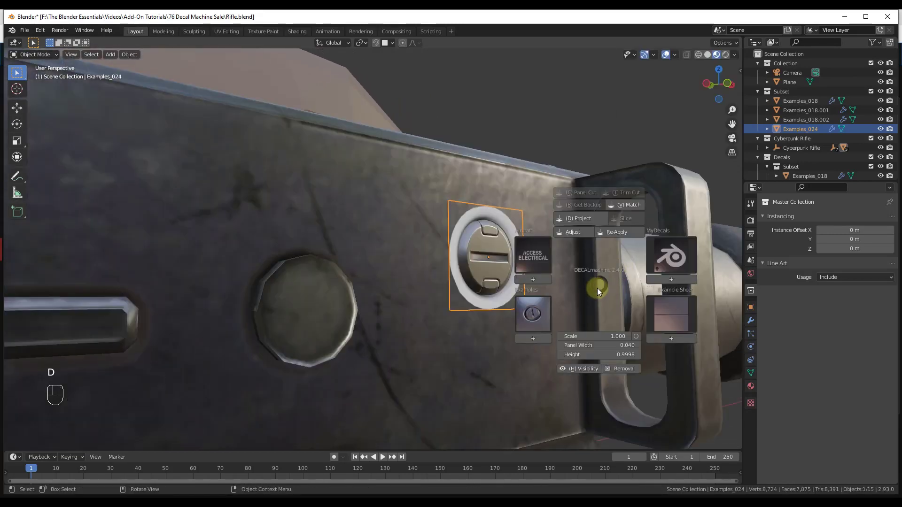
pyautogui.click(624, 205)
pyautogui.scroll(-3, 483, 259)
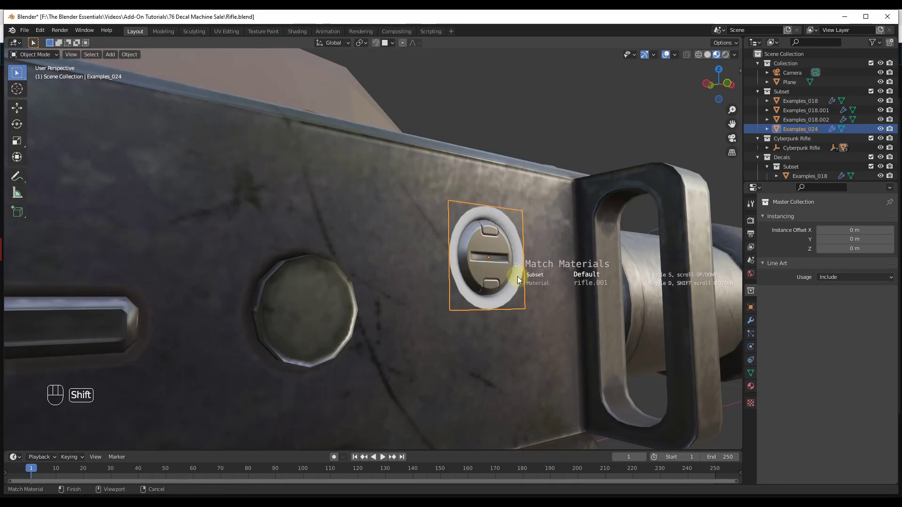
pyautogui.press('d')
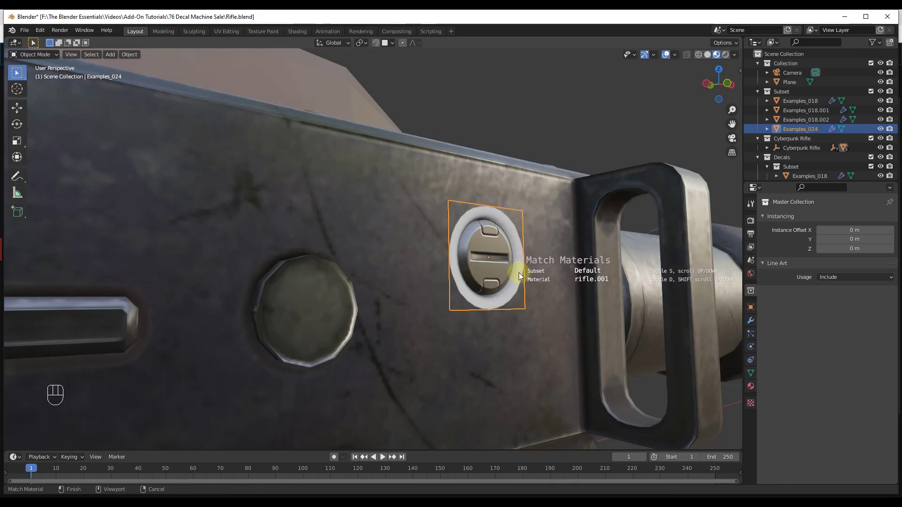
pyautogui.keyDown('shift'); pyautogui.scroll(-3, 523, 273); pyautogui.keyUp('shift')
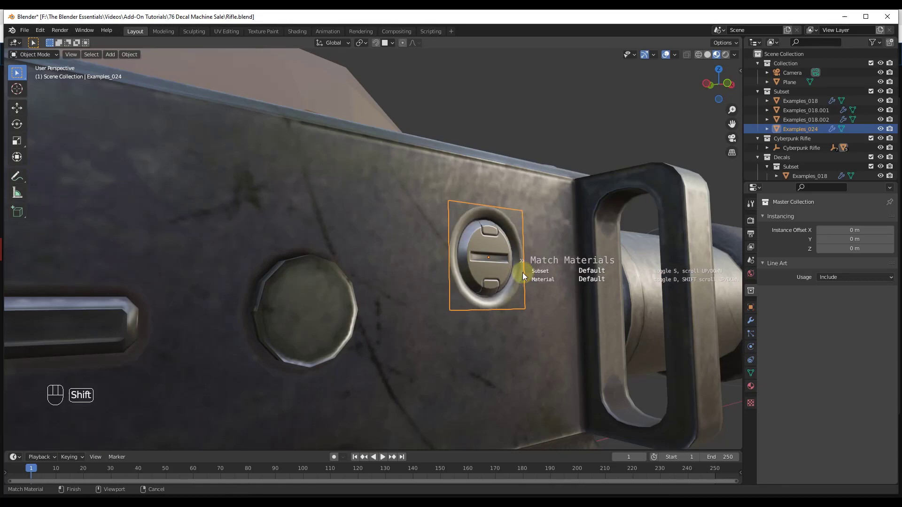
pyautogui.keyDown('shift'); pyautogui.scroll(-2, 522, 272); pyautogui.keyUp('shift')
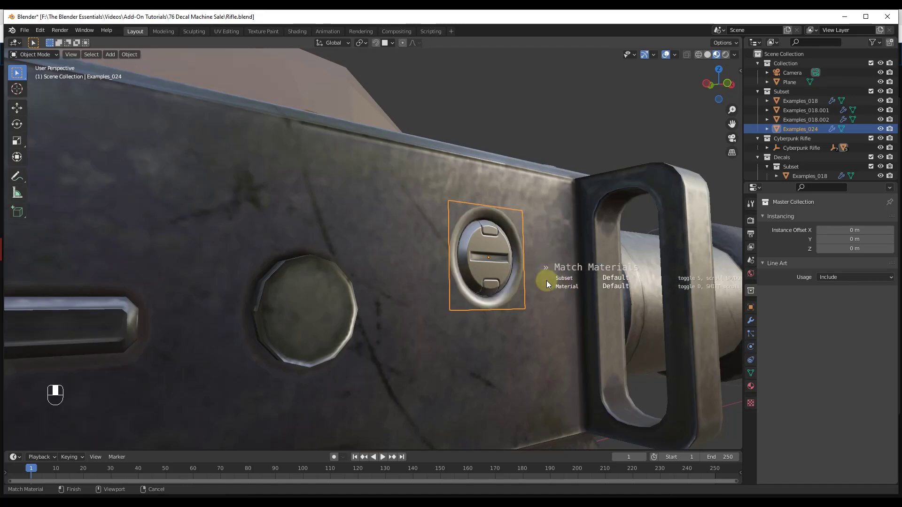
pyautogui.moveTo(545, 281); pyautogui.dragTo(509, 285, button='middle')
pyautogui.scroll(-4, 508, 284)
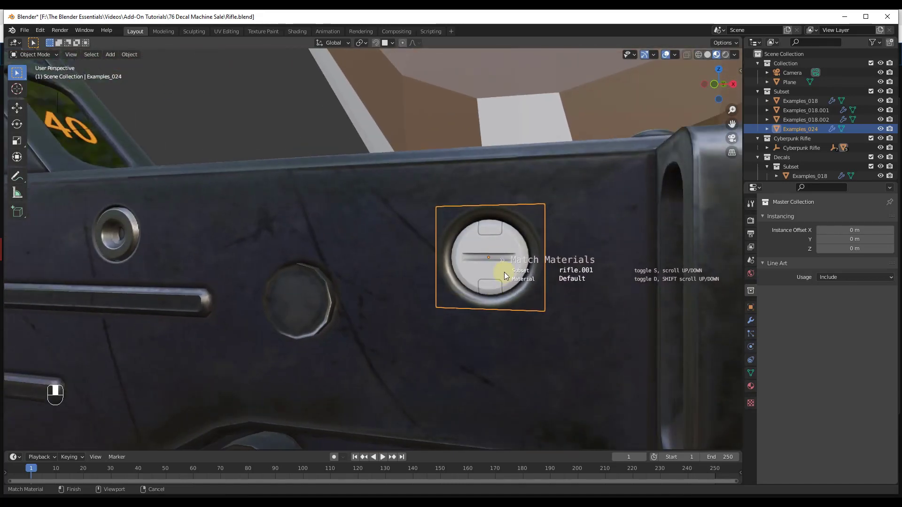
pyautogui.scroll(-2, 504, 272)
# Confirm the material match, reselect the rifle, and browse the Aircraft decal library.
pyautogui.click(502, 274)
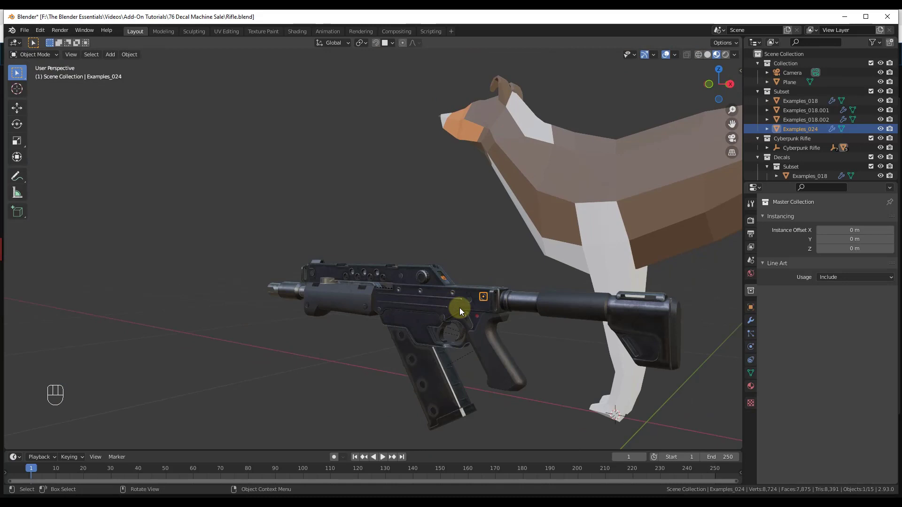
pyautogui.scroll(4, 671, 324)
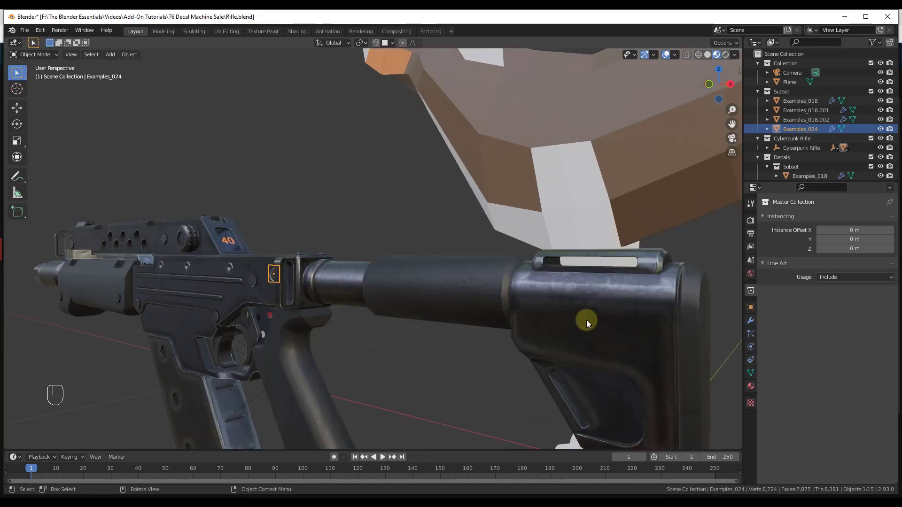
pyautogui.click(586, 319)
pyautogui.scroll(-3, 567, 319)
pyautogui.press('d')
pyautogui.click(515, 289)
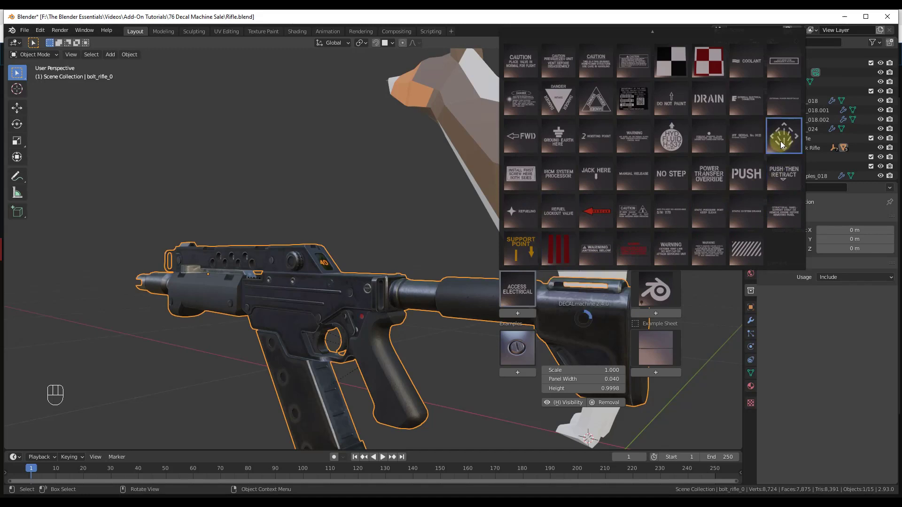
# Insert the Aircraft_013 checker decal, shrink it to 0.027, then enlarge it to about 1.695.
pyautogui.click(665, 63)
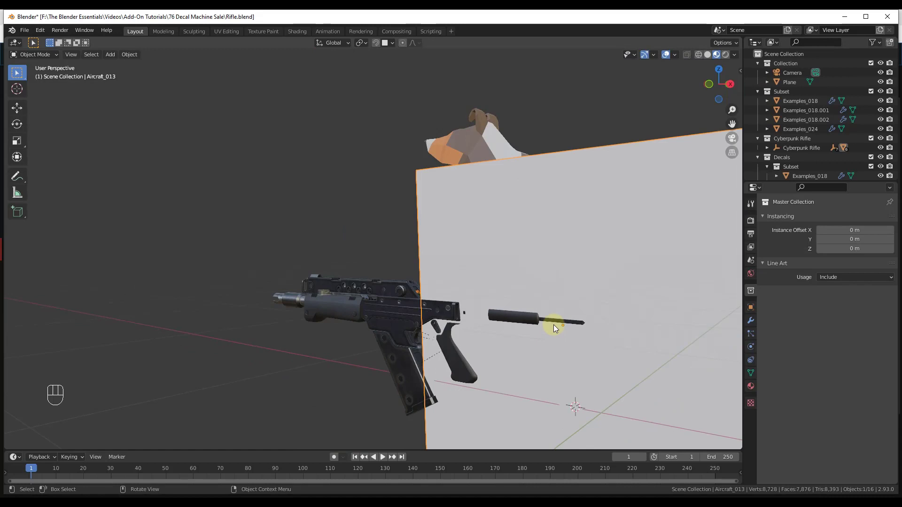
pyautogui.press('s')
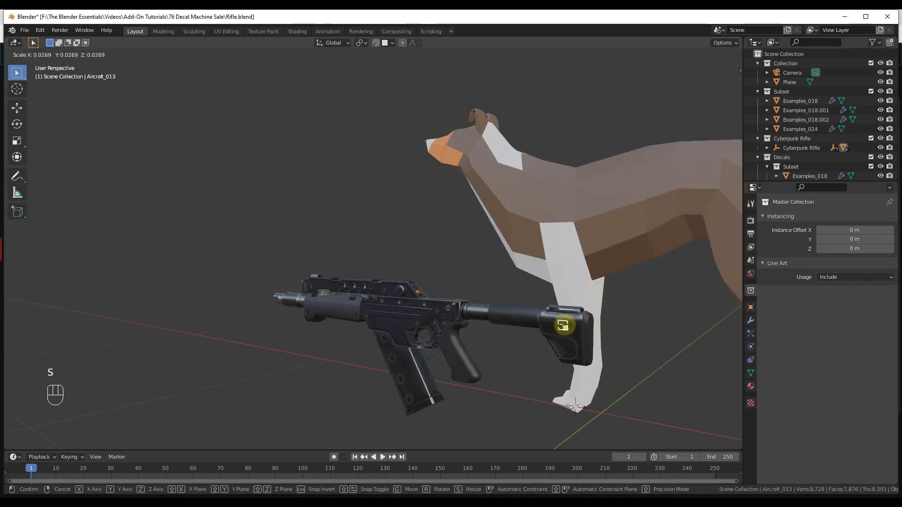
pyautogui.click(566, 328)
pyautogui.scroll(10, 564, 325)
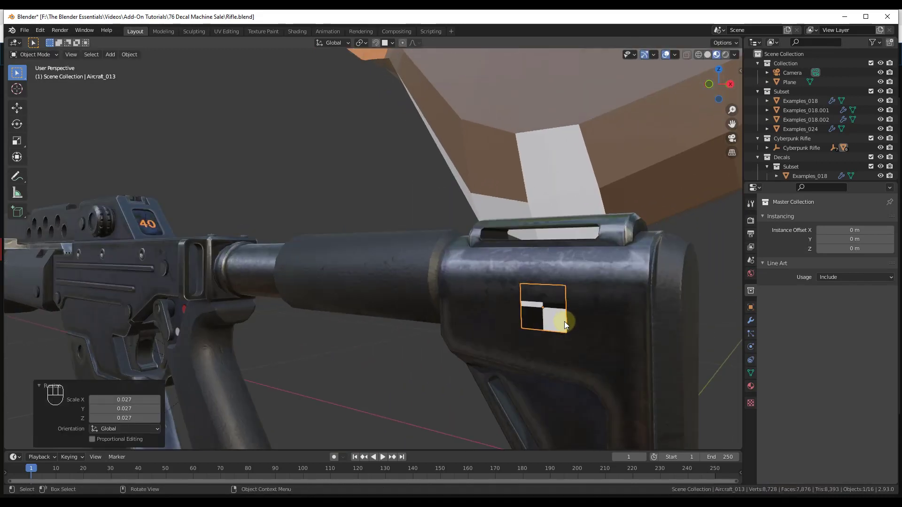
pyautogui.moveTo(570, 323); pyautogui.dragTo(604, 316, button='middle')
pyautogui.scroll(2, 560, 318)
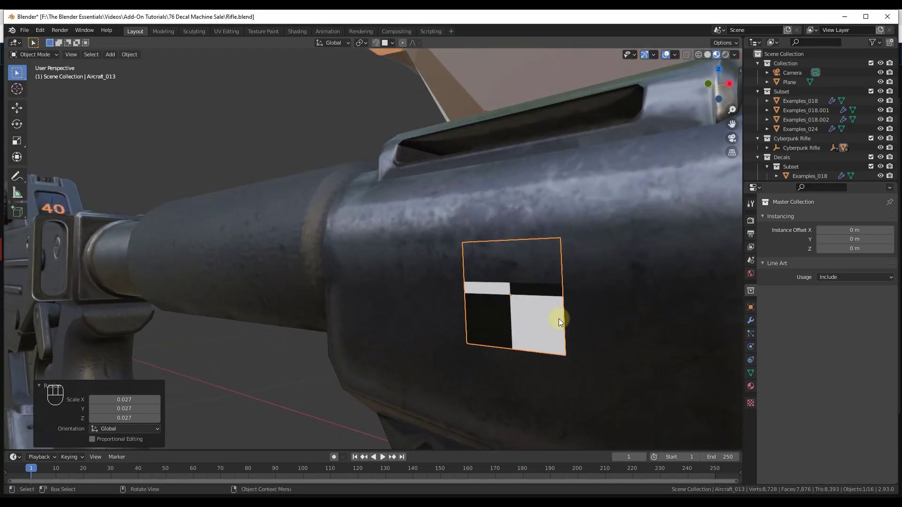
pyautogui.press('s')
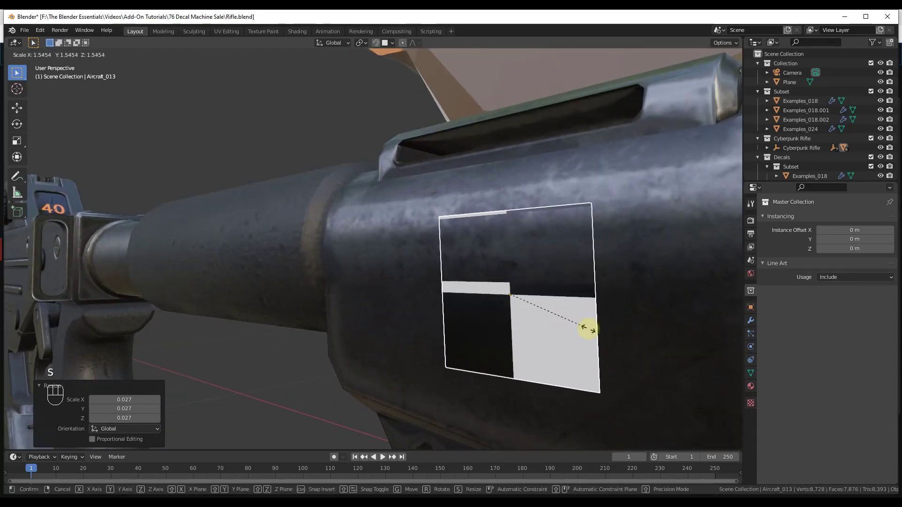
pyautogui.click(594, 330)
pyautogui.moveTo(593, 330); pyautogui.dragTo(583, 268, button='middle')
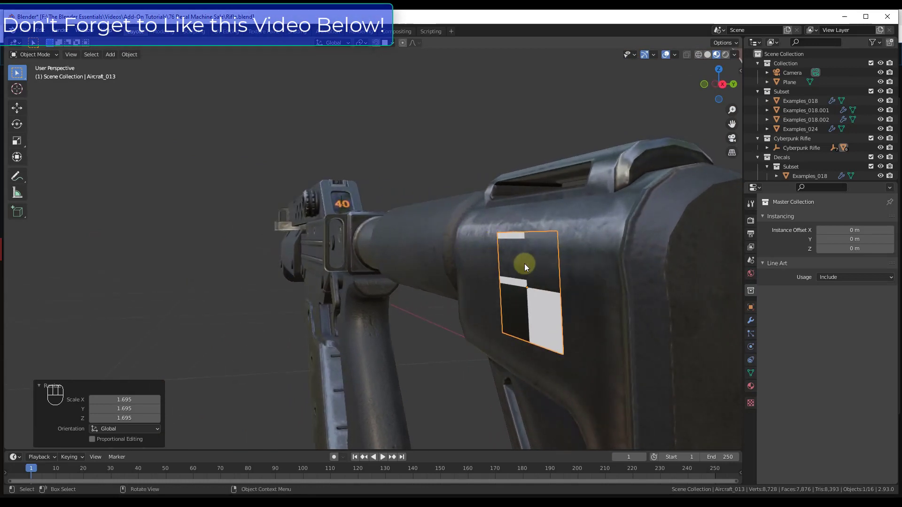
# Project the Aircraft_013 checker decal onto the curved side of the buttstock.
pyautogui.press('d')
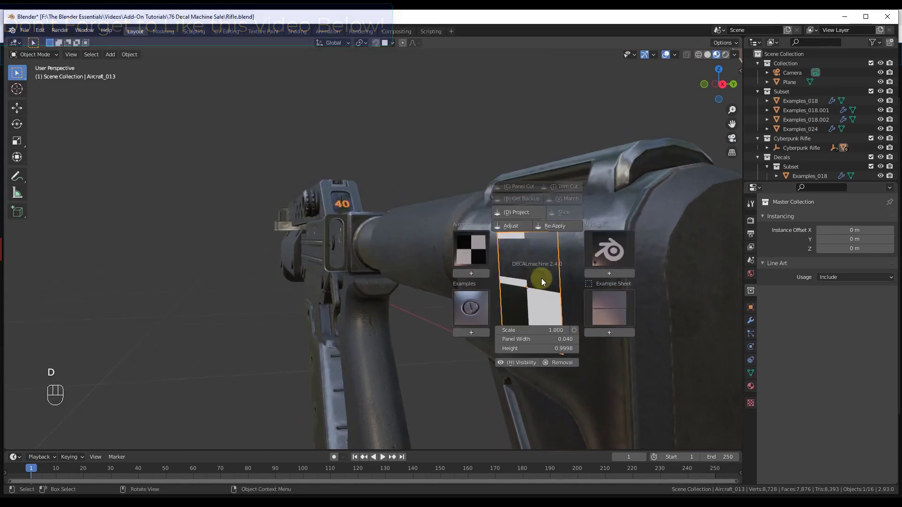
pyautogui.click(525, 213)
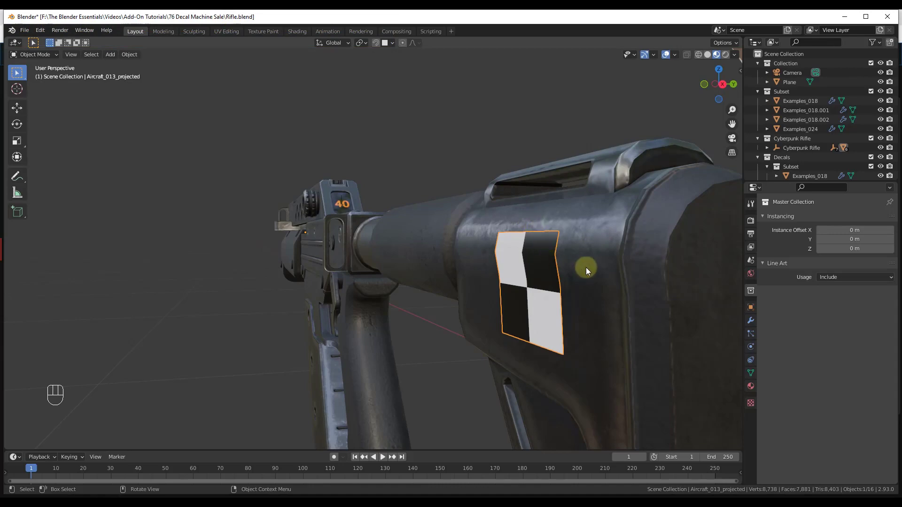
pyautogui.moveTo(586, 270); pyautogui.dragTo(543, 286, button='middle')
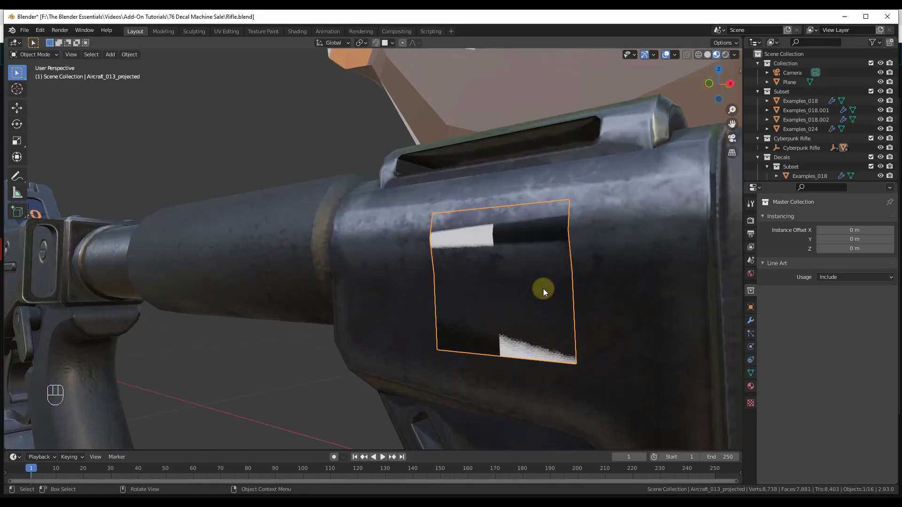
pyautogui.press('d')
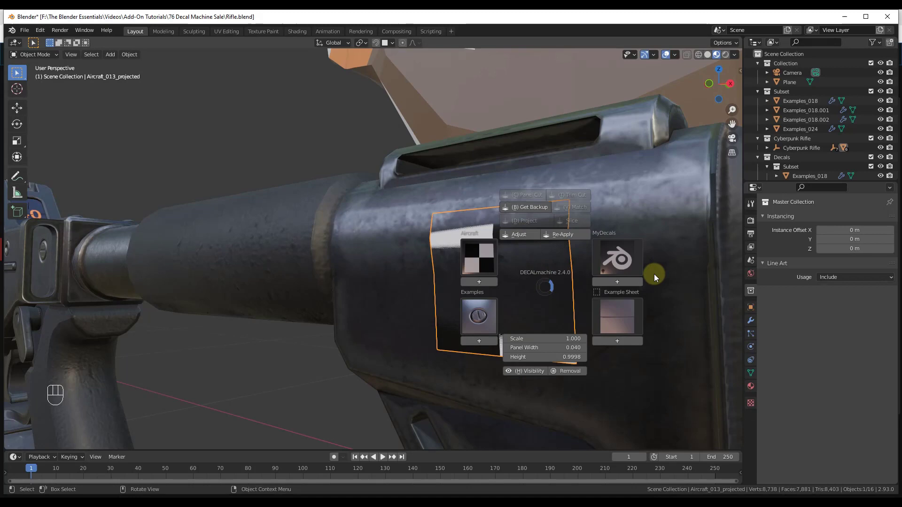
pyautogui.moveTo(663, 269); pyautogui.dragTo(528, 261, button='middle')
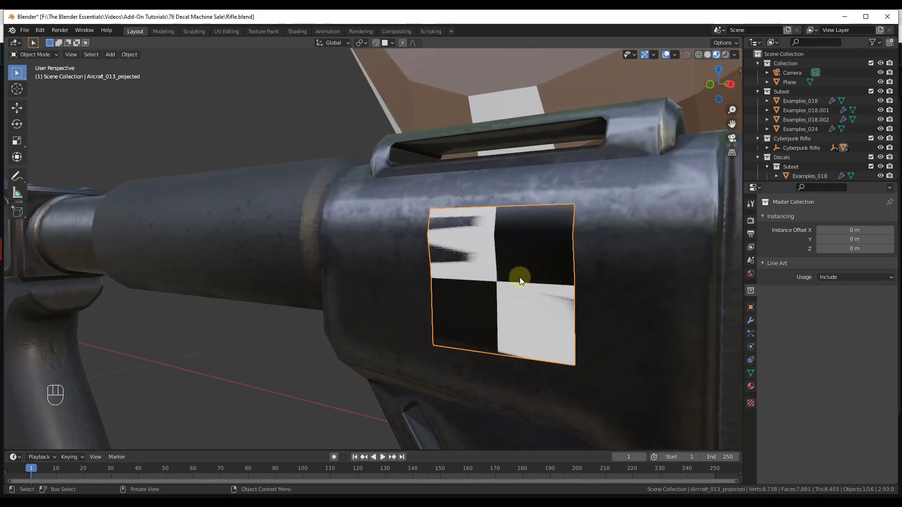
# Use DECALmachine Adjust to set the checker decal's Δ Height to about 0.0160.
pyautogui.press('d')
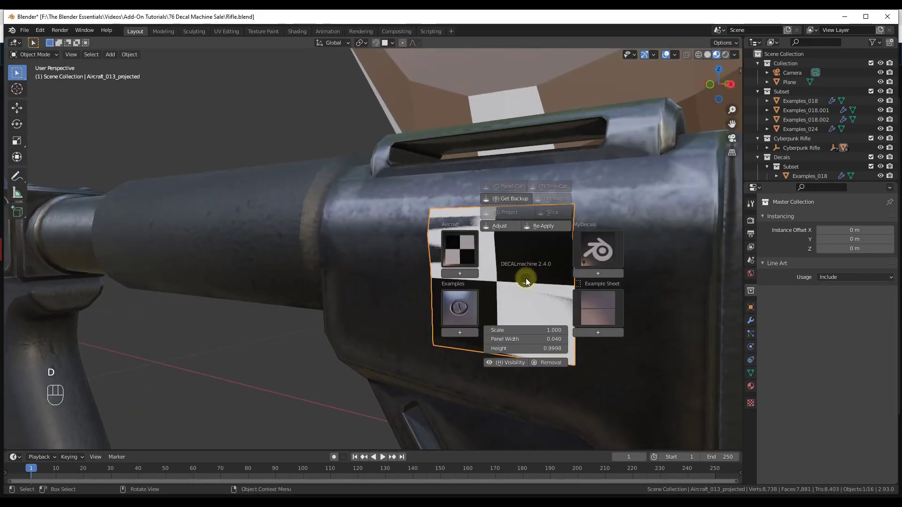
pyautogui.click(503, 224)
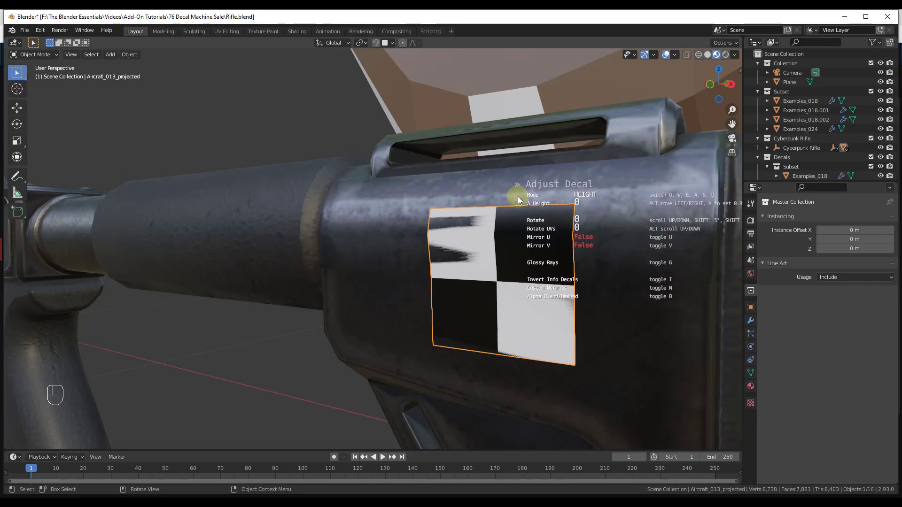
pyautogui.press('alt')
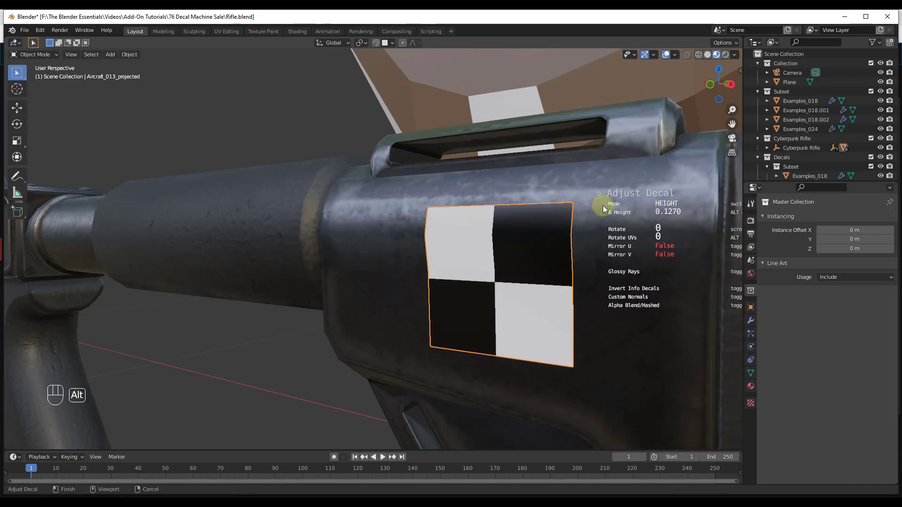
pyautogui.moveTo(500, 201)
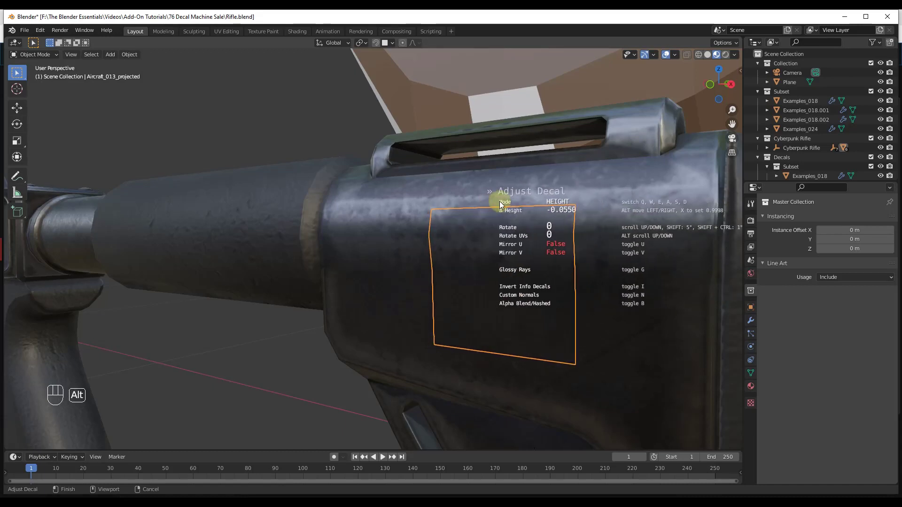
pyautogui.keyDown('alt'); pyautogui.click(536, 211); pyautogui.keyUp('alt')
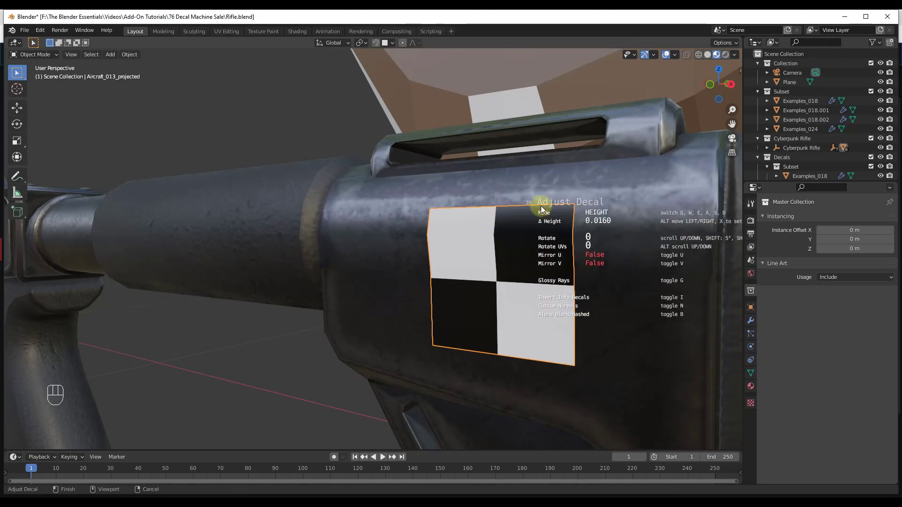
pyautogui.click(621, 208)
pyautogui.moveTo(621, 208); pyautogui.dragTo(559, 253, button='middle')
# Shrink the projected checker decal slightly and move it into position on the stock.
pyautogui.scroll(-6, 559, 254)
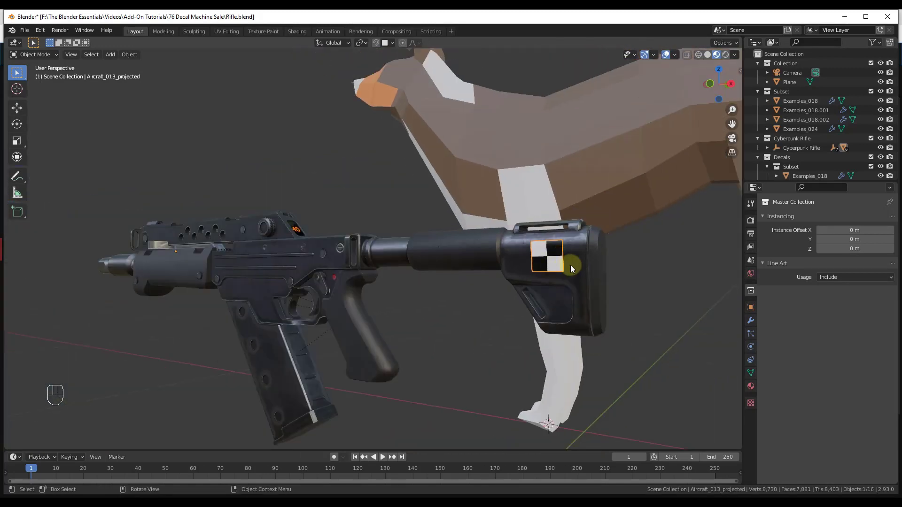
pyautogui.press('s')
pyautogui.click(557, 261)
pyautogui.scroll(8, 553, 256)
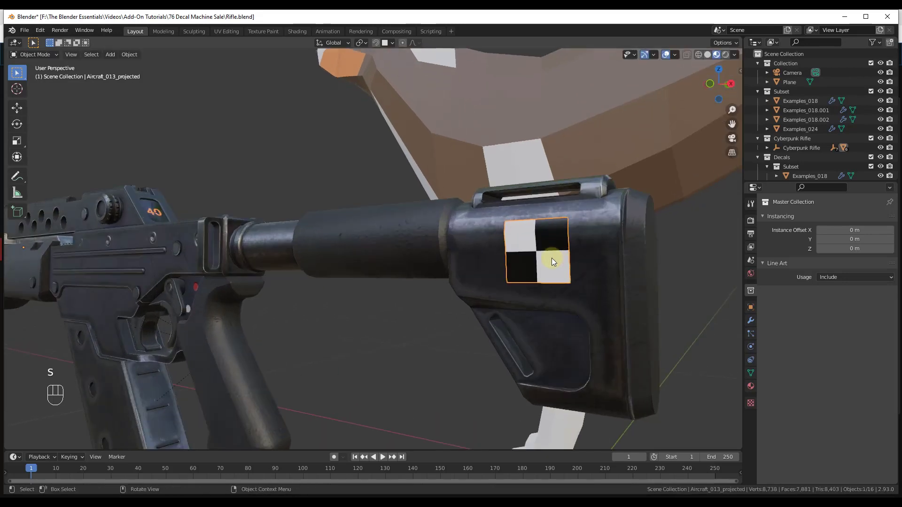
pyautogui.press('d')
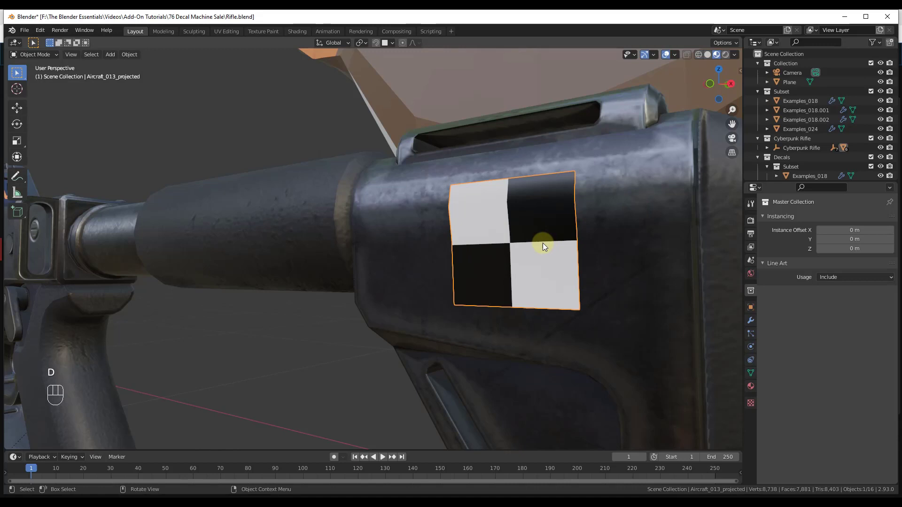
pyautogui.press('g')
pyautogui.click(516, 242)
pyautogui.scroll(-5, 539, 234)
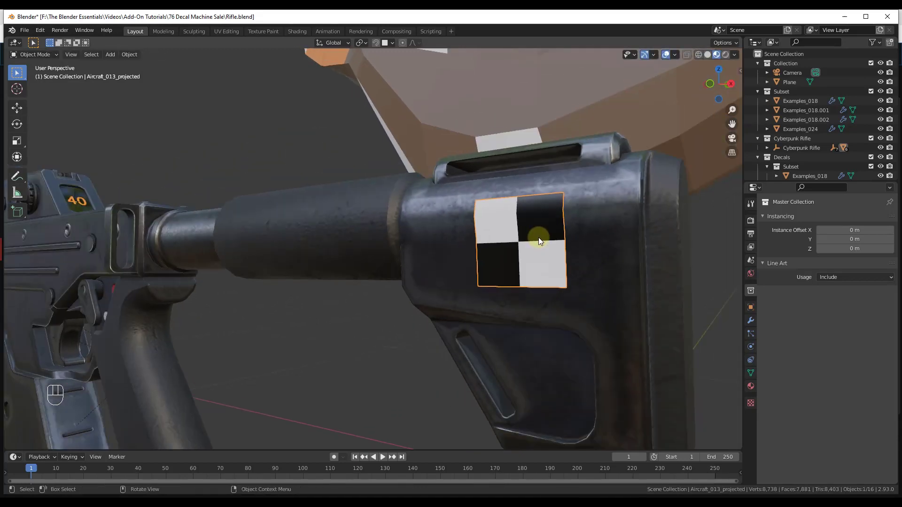
# Retrieve the unprojected backup decal Aircraft_013.001 and move it onto the buttstock.
pyautogui.press('d')
pyautogui.click(525, 159)
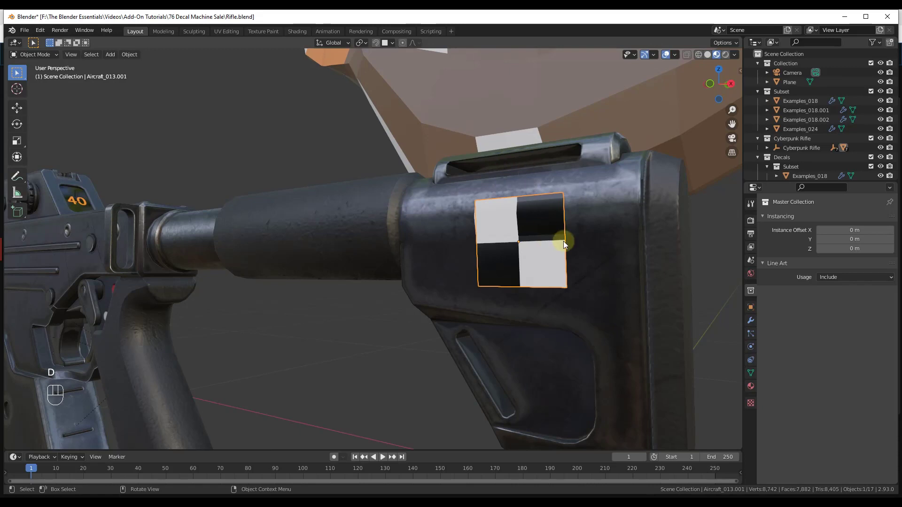
pyautogui.moveTo(562, 241); pyautogui.dragTo(540, 233, button='middle')
pyautogui.press('g')
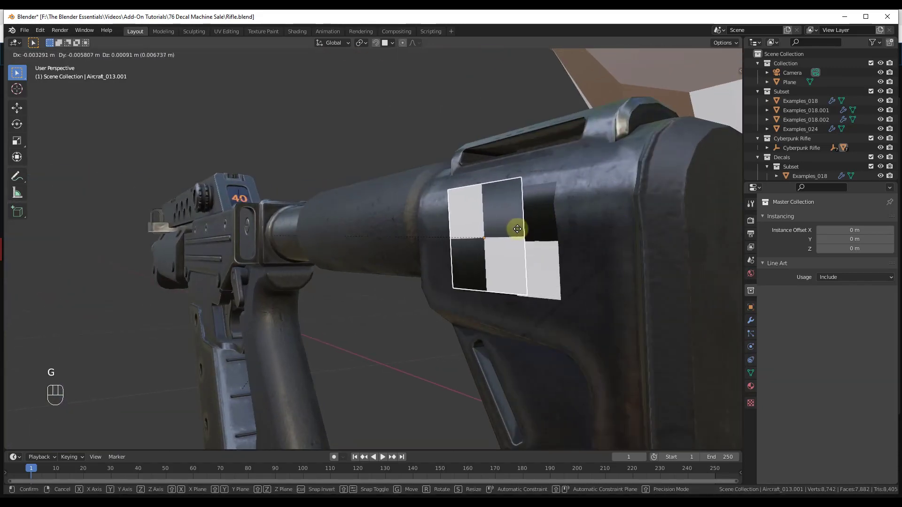
pyautogui.click(547, 241)
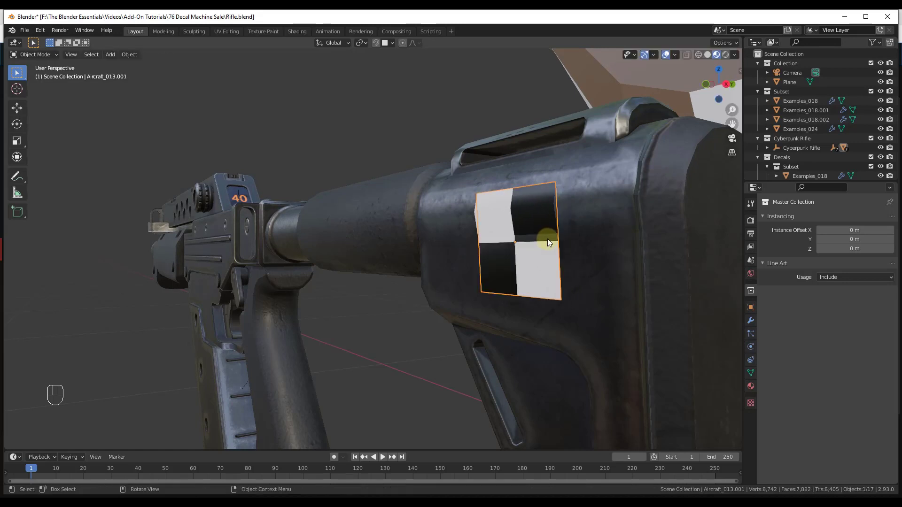
pyautogui.scroll(-2, 559, 253)
pyautogui.scroll(3, 548, 251)
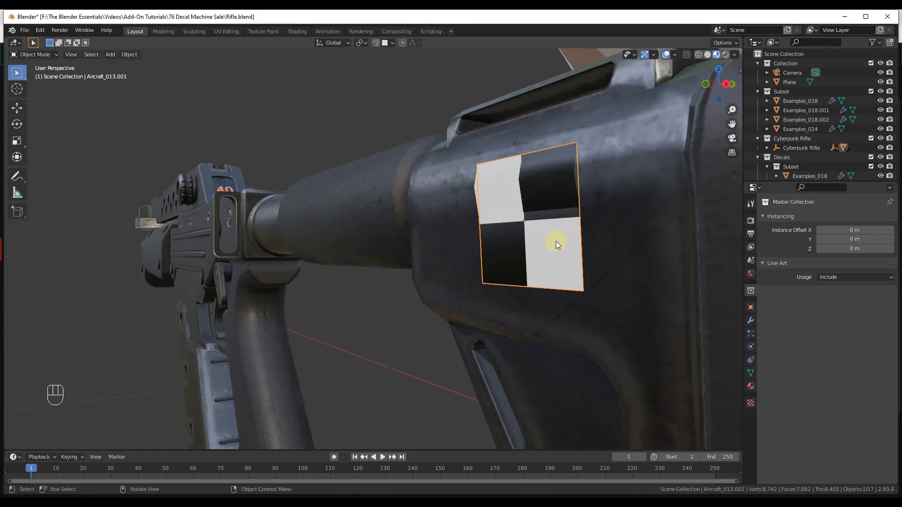